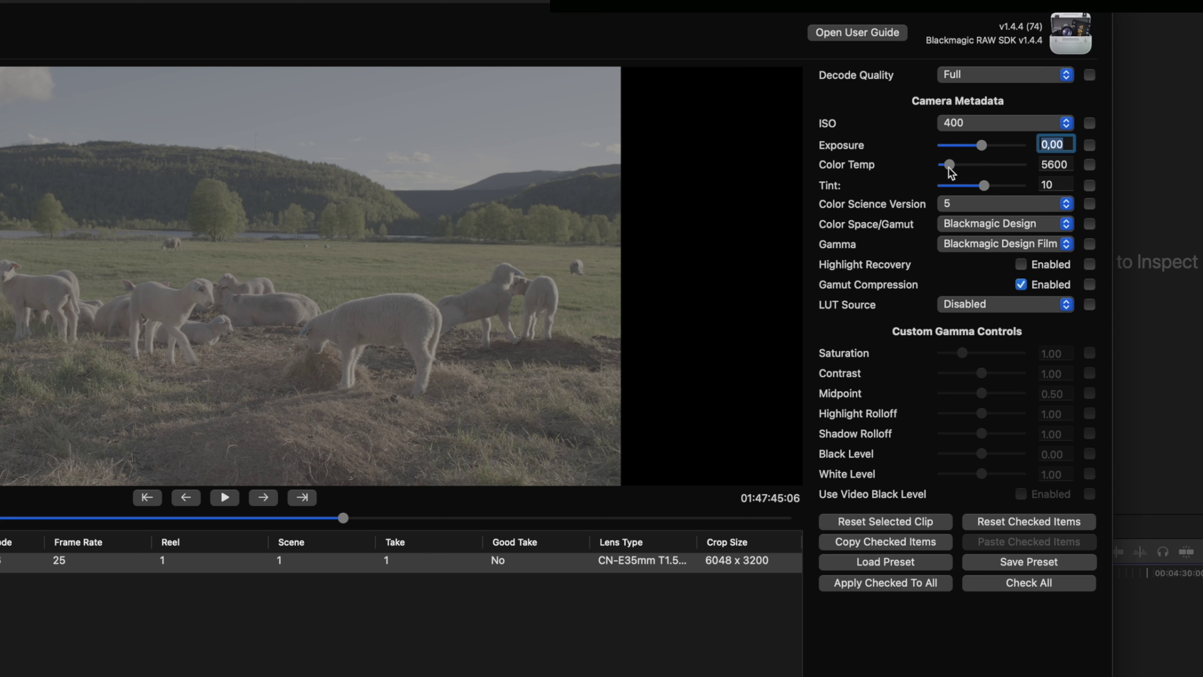
# Step: Set the clip's color temperature to 5600
pyautogui.moveTo(949, 167)
pyautogui.mouseDown()
pyautogui.moveTo(992, 167)
pyautogui.moveTo(909, 167)
pyautogui.moveTo(1017, 170)
pyautogui.moveTo(950, 168)
pyautogui.mouseUp()
pyautogui.click(1046, 164)
pyautogui.write('5600')
pyautogui.press('Return')
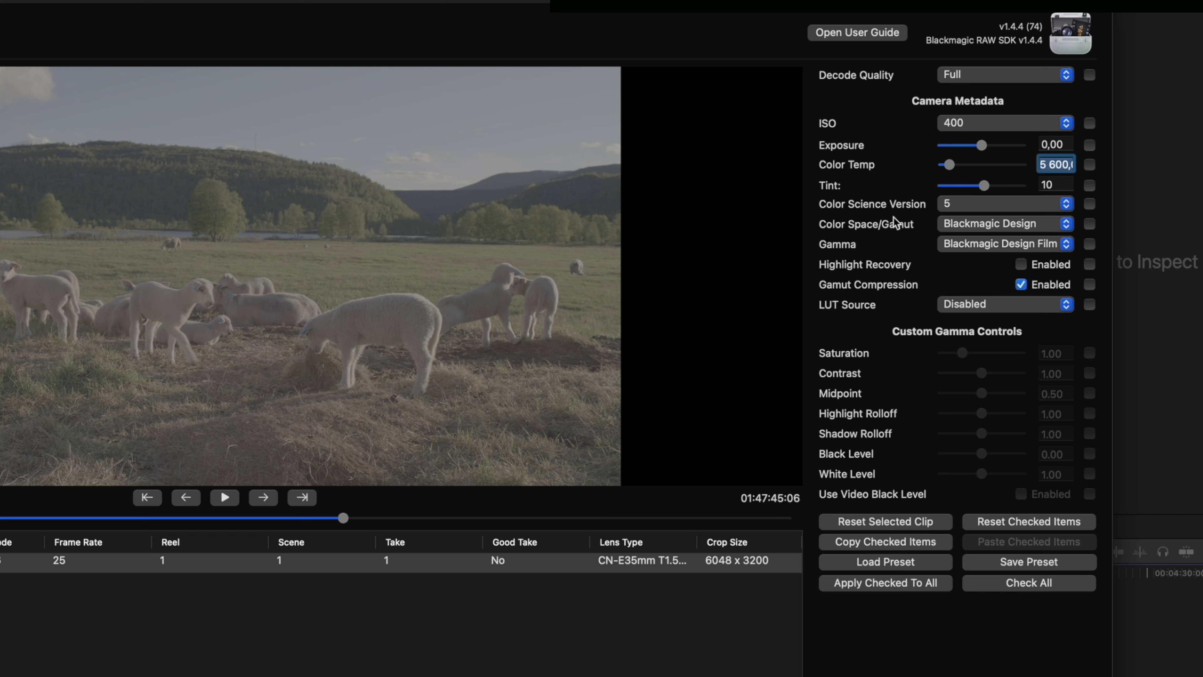
# Step: Keep color science version 5, the Blackmagic Design color space and Blackmagic Design Film gamma, and enable Highlight Recovery
pyautogui.click(1068, 207)
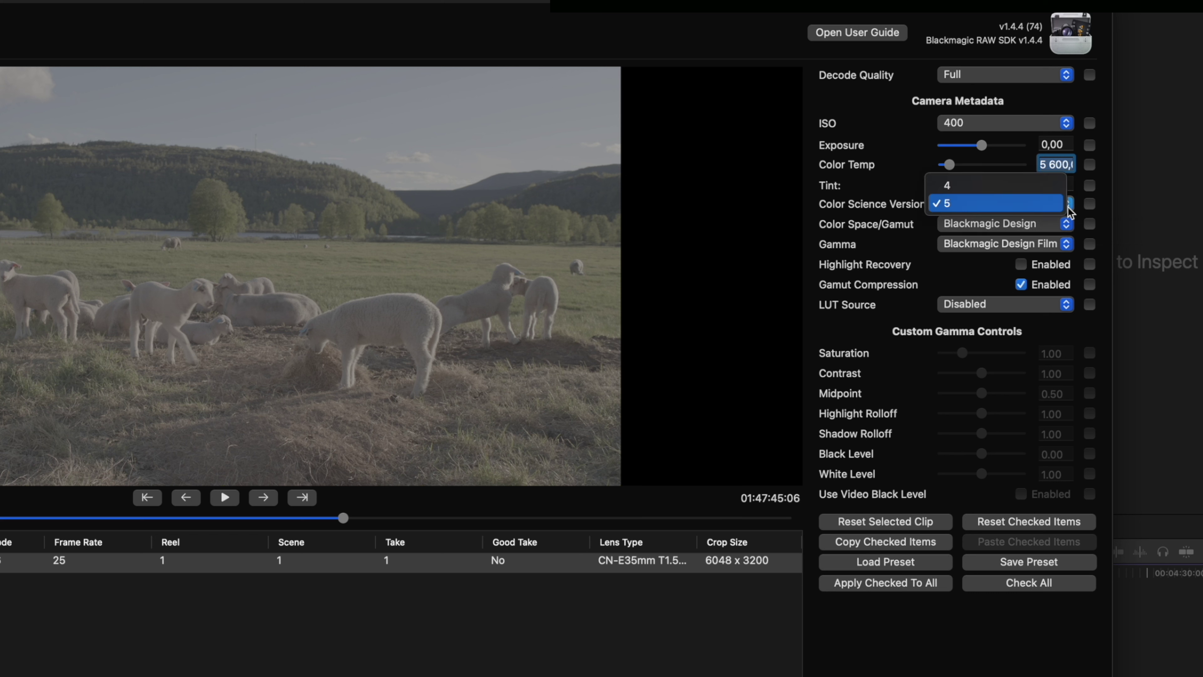
pyautogui.click(1040, 207)
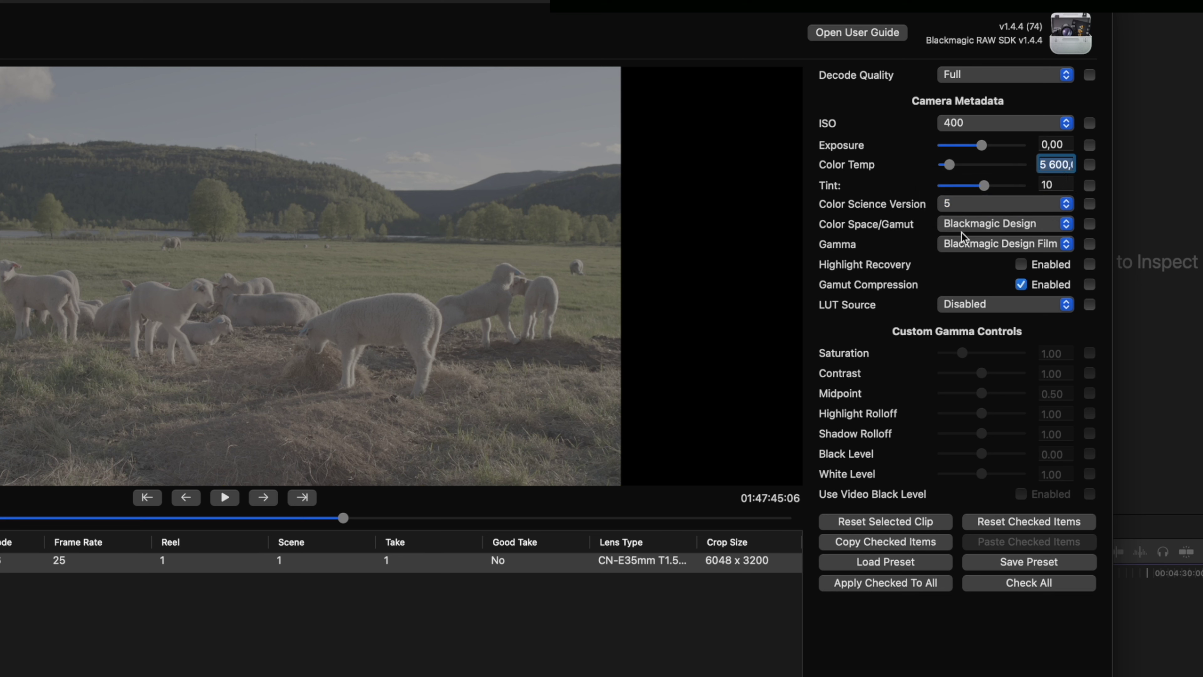
pyautogui.click(1065, 226)
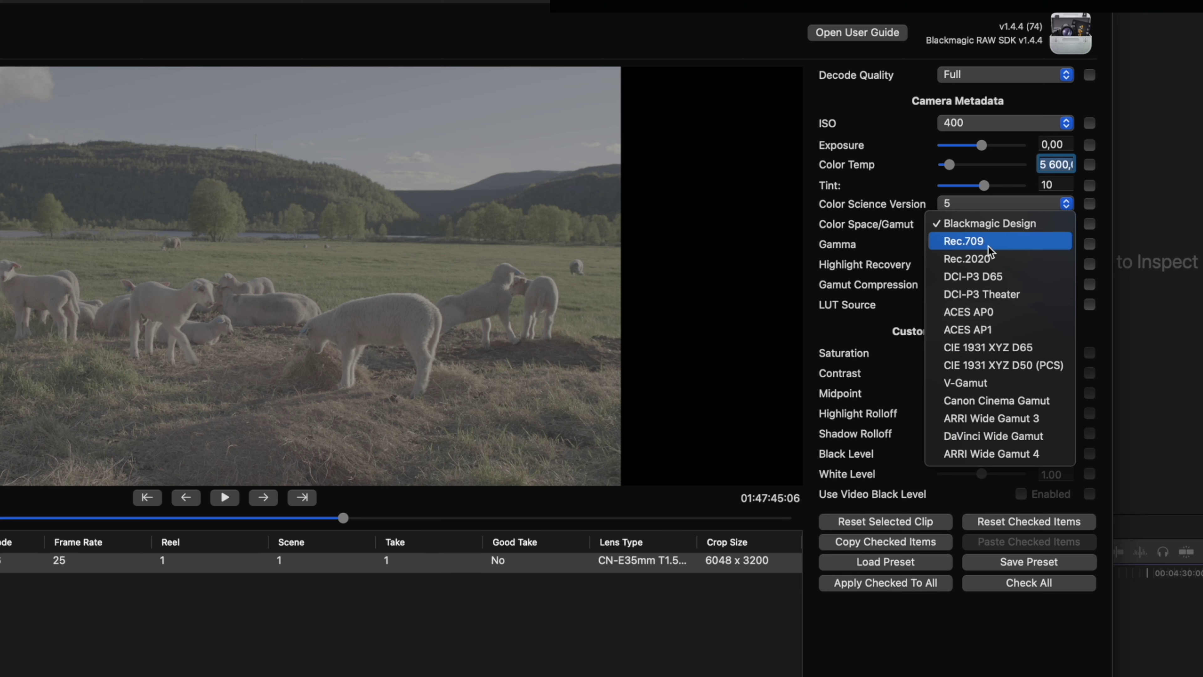
pyautogui.click(986, 225)
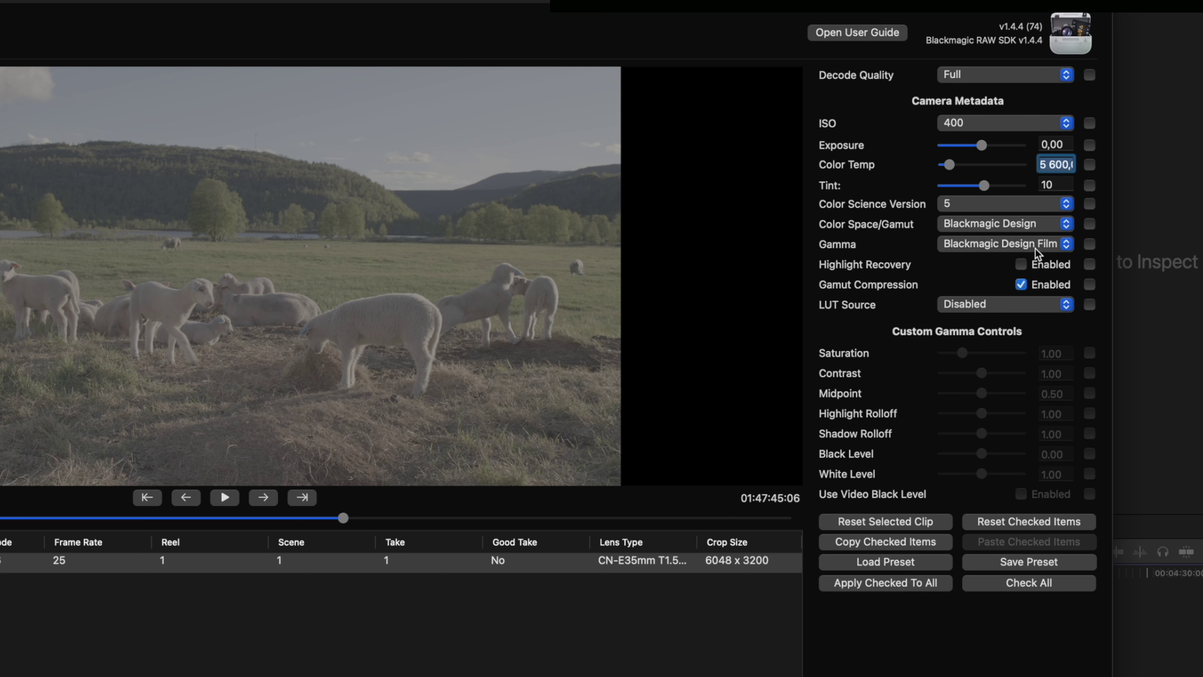
pyautogui.click(1074, 247)
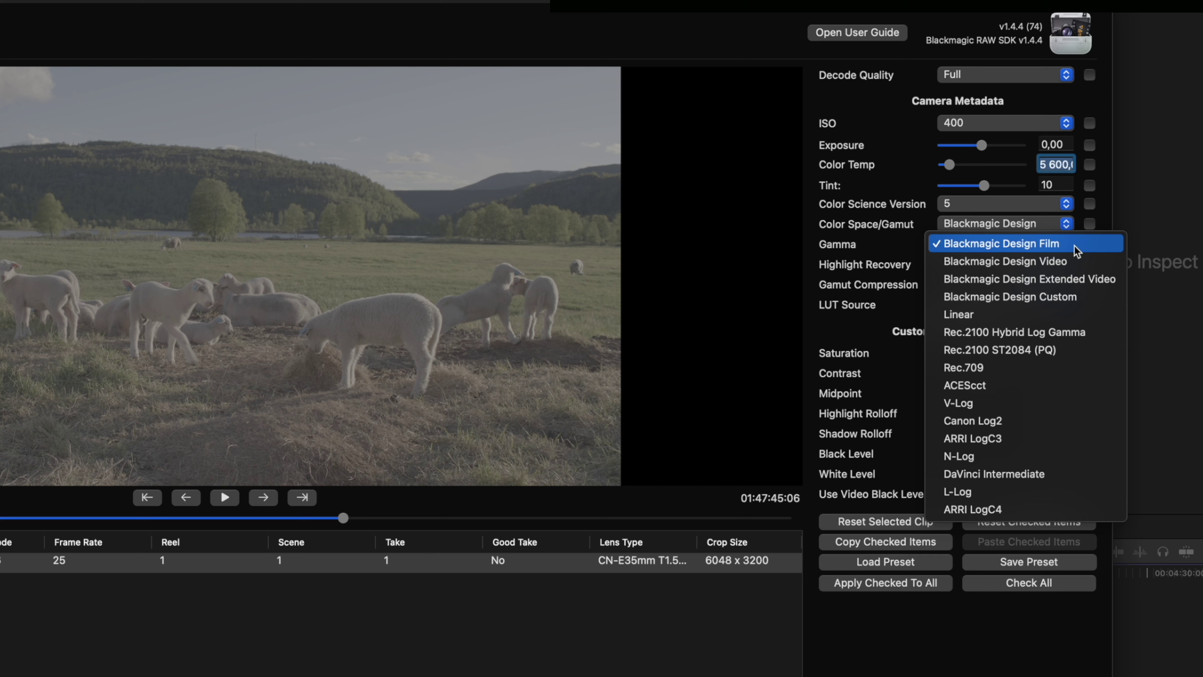
pyautogui.click(1076, 250)
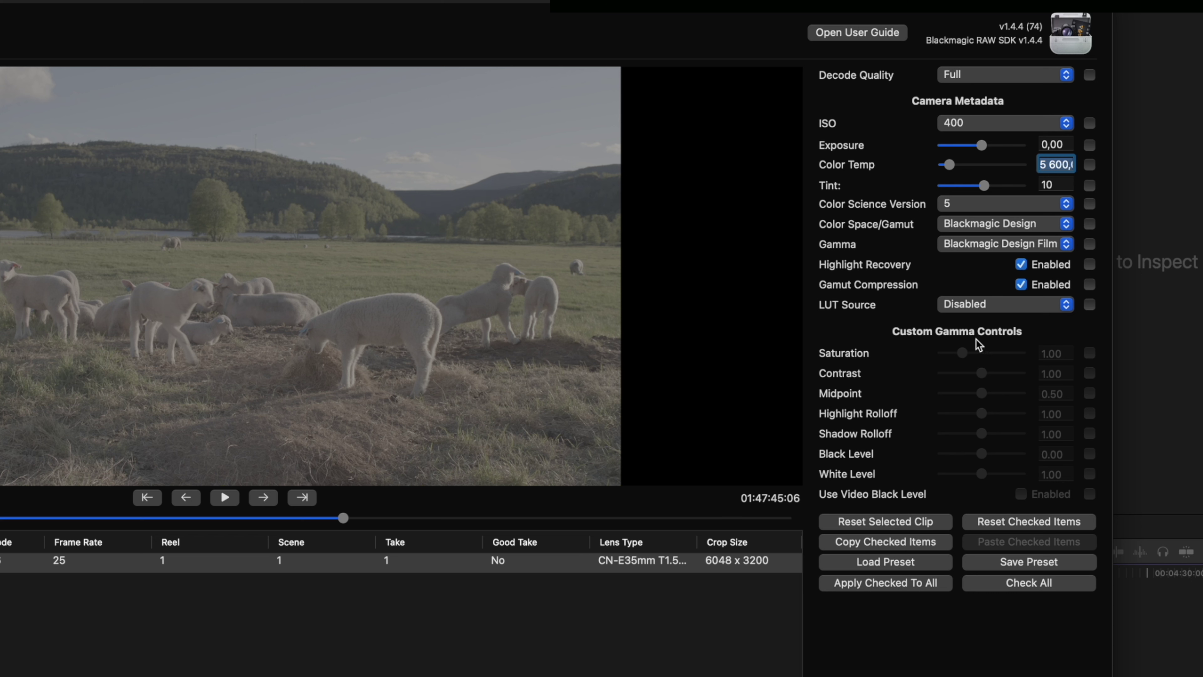
# Step: Set the clip's LUT source to Embedded and preview the look on an earlier frame
pyautogui.click(1065, 305)
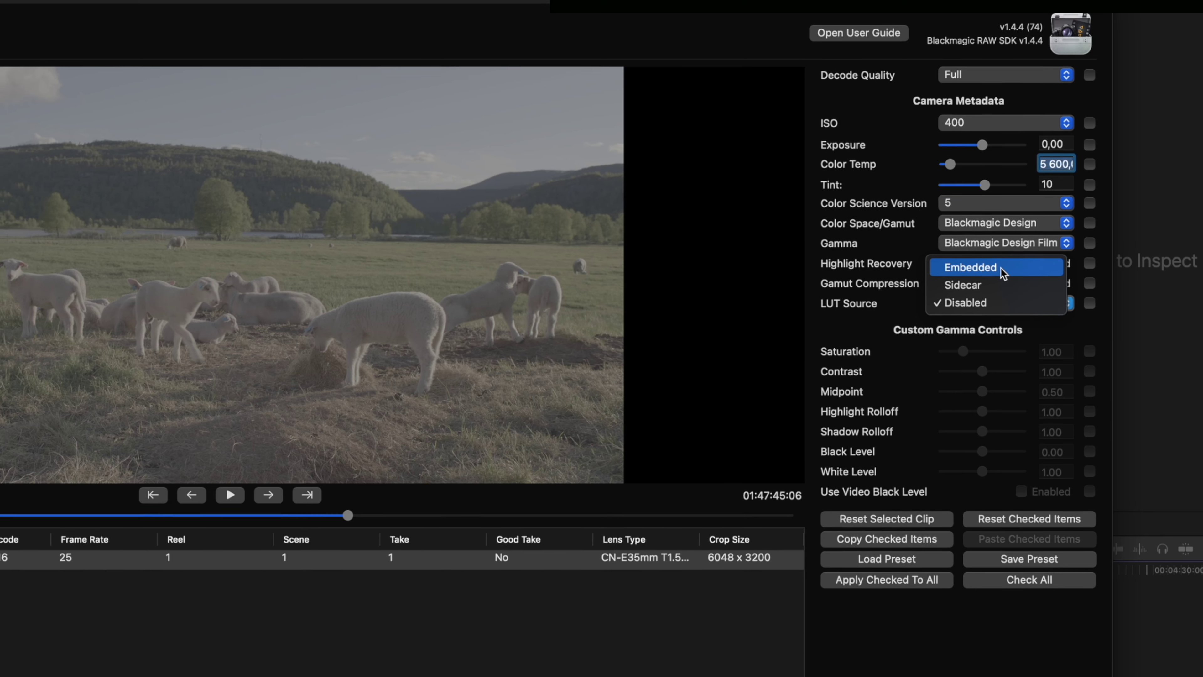
pyautogui.click(1000, 268)
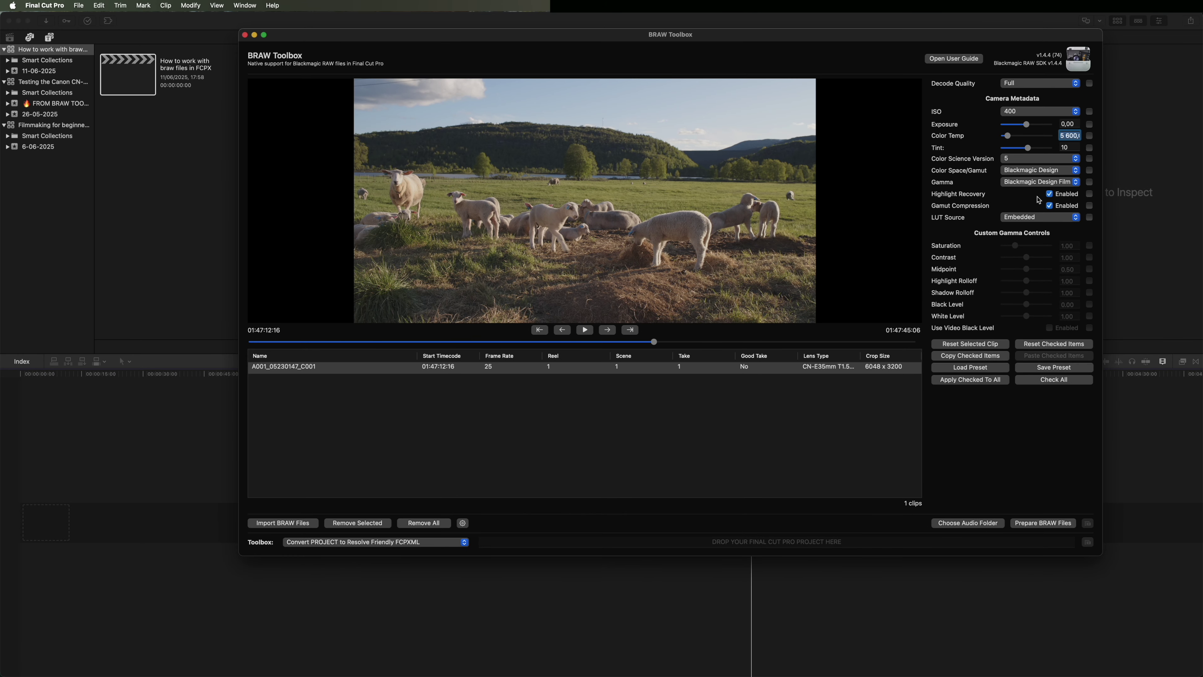
pyautogui.moveTo(655, 342); pyautogui.dragTo(607, 349)
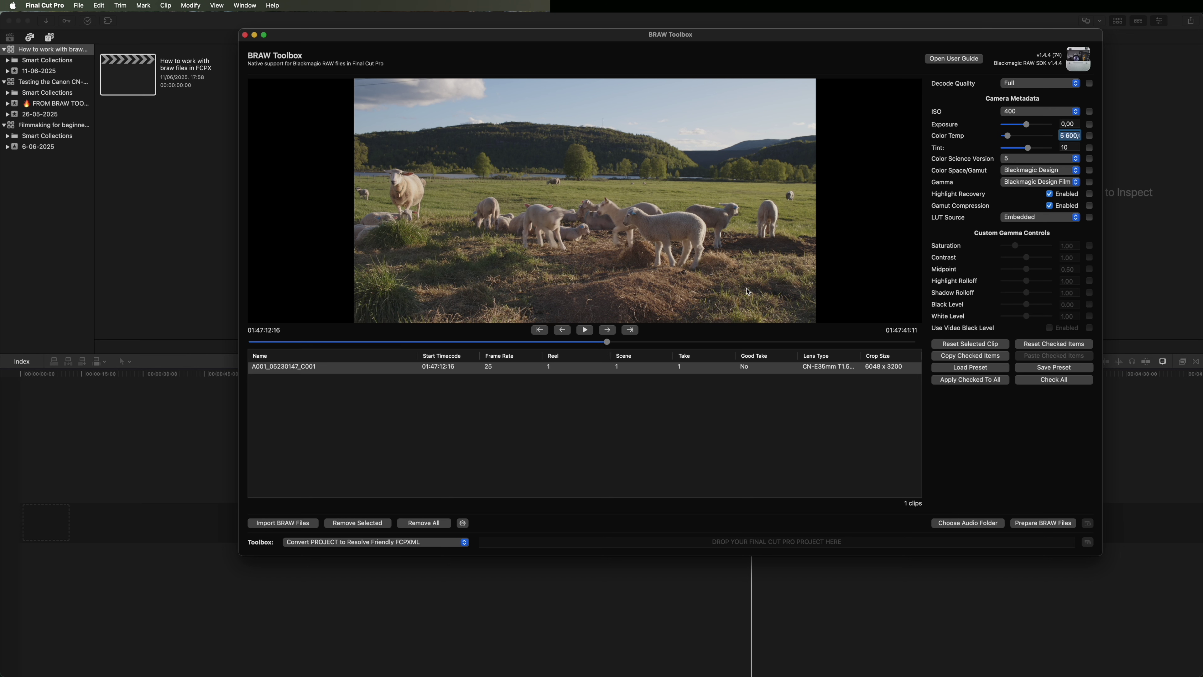
# Step: Prepare the BRAW clip A001_05230147_C001 for import into Final Cut Pro and dismiss the completion message
pyautogui.click(815, 367)
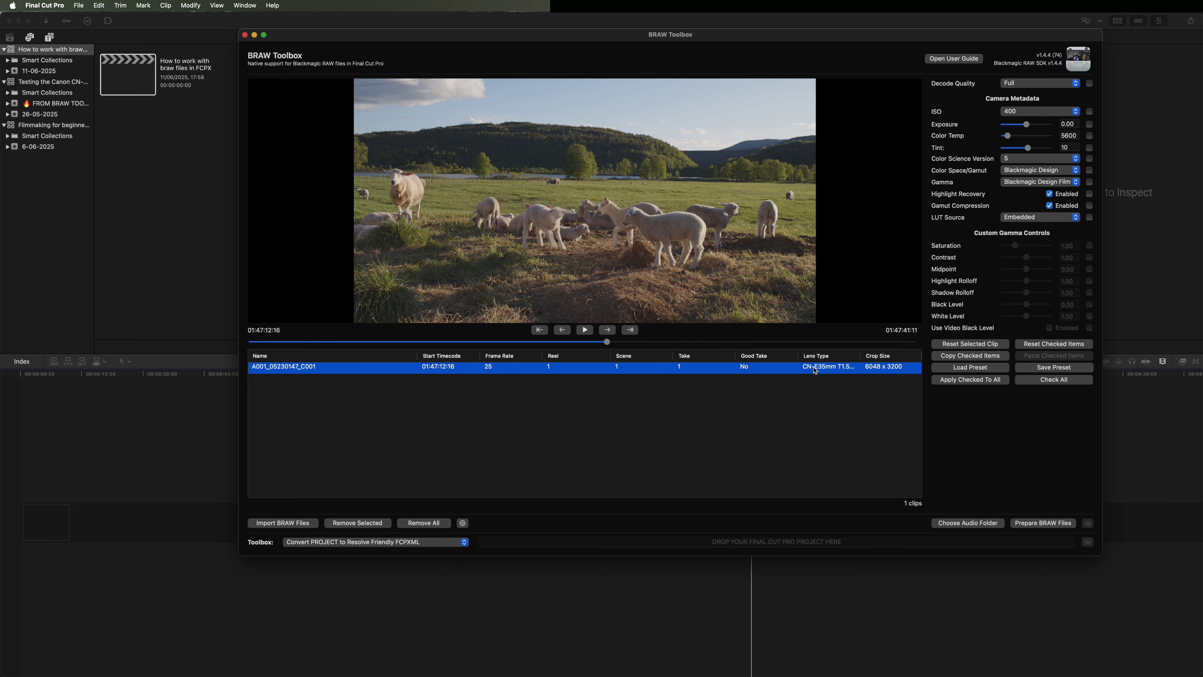
pyautogui.click(1045, 522)
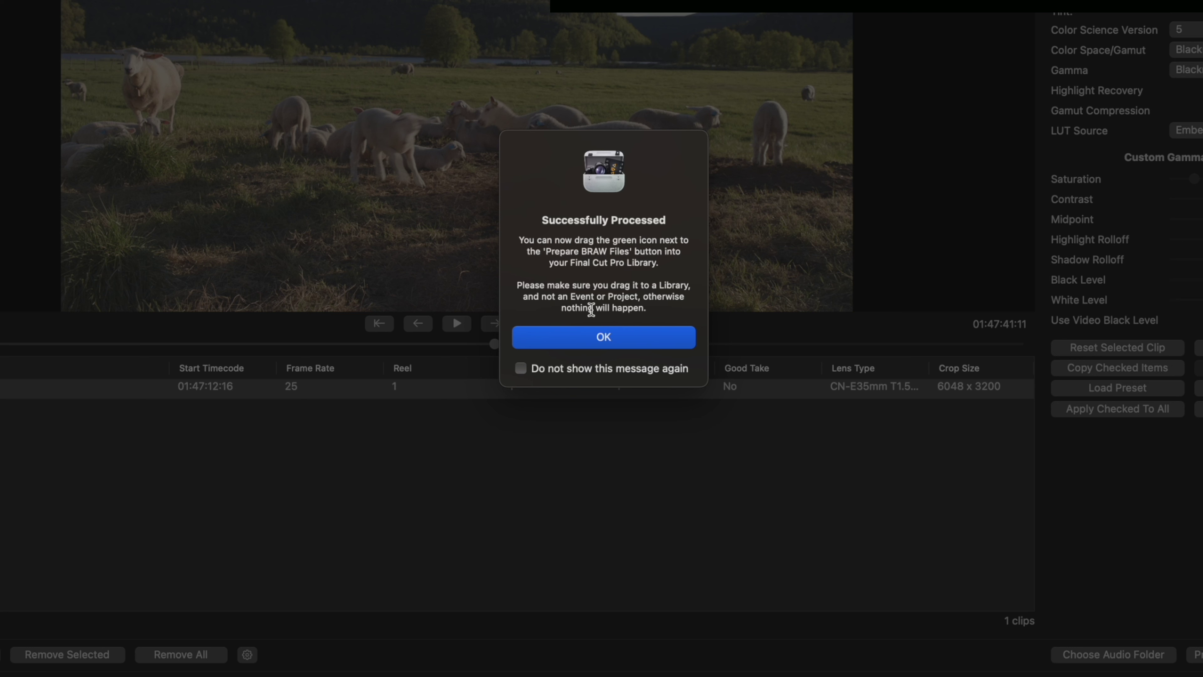
pyautogui.click(644, 342)
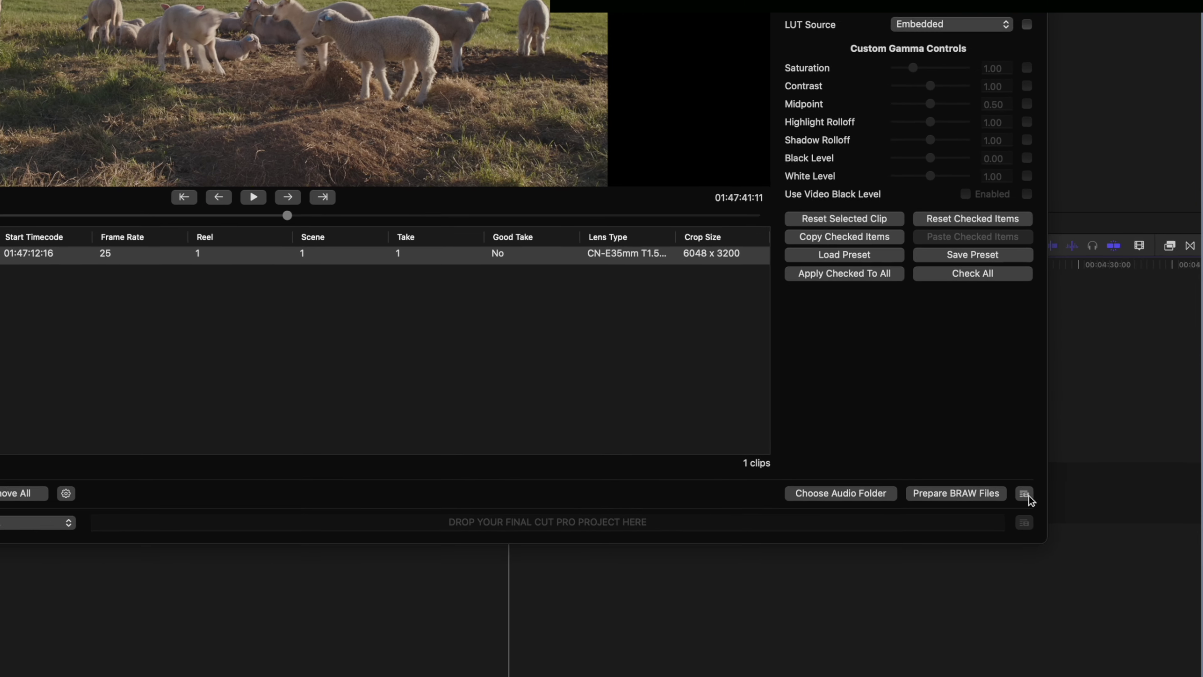
# Step: Send the prepared BRAW clip into the "How to work with braw..." Final Cut Pro library and minimize the BRAW Toolbox window
pyautogui.click(1003, 483)
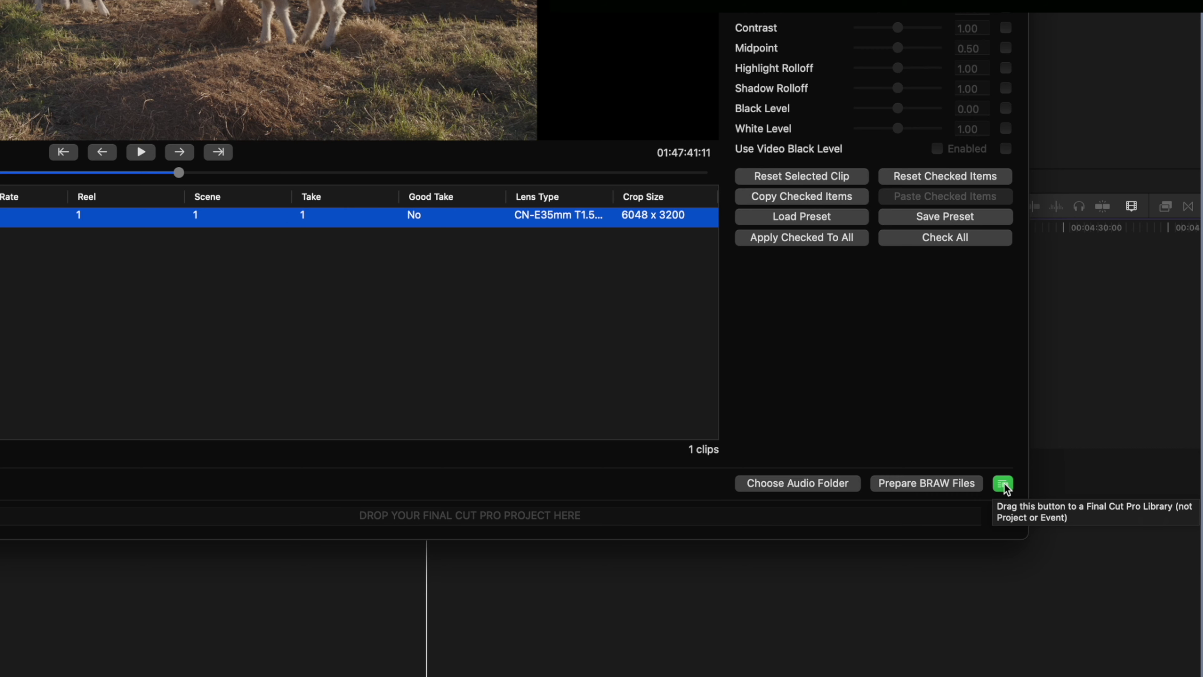
pyautogui.moveTo(1002, 484); pyautogui.dragTo(132, 86)
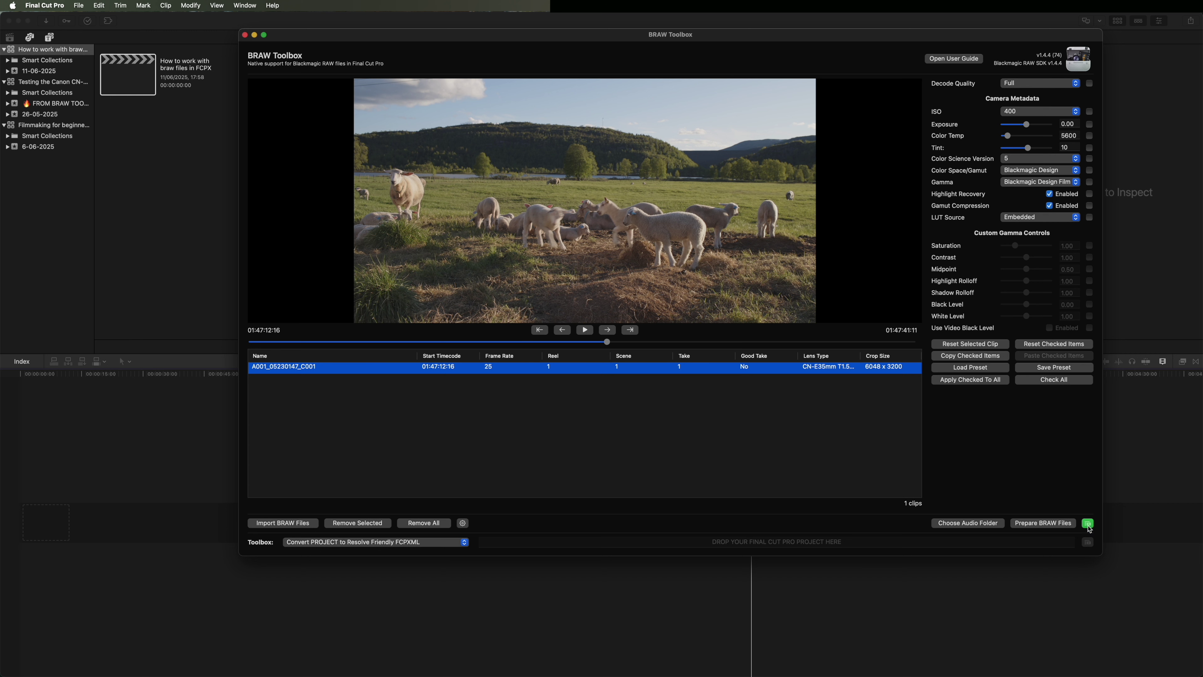
pyautogui.moveTo(1090, 527); pyautogui.dragTo(73, 48)
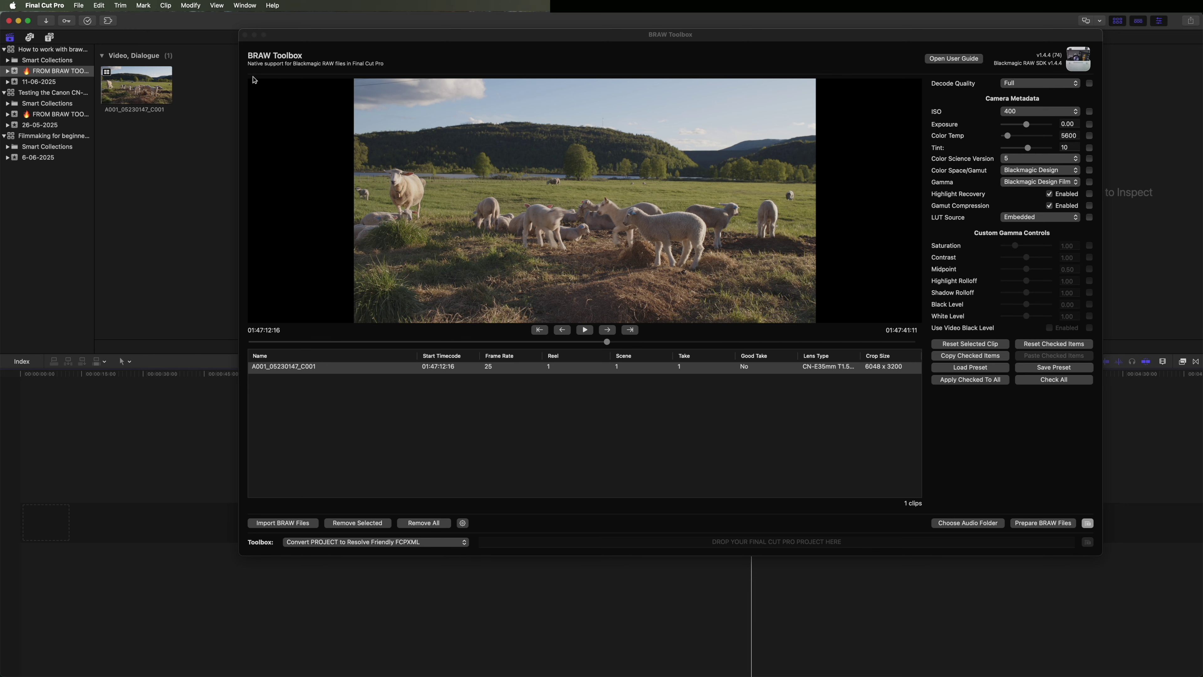
pyautogui.click(255, 36)
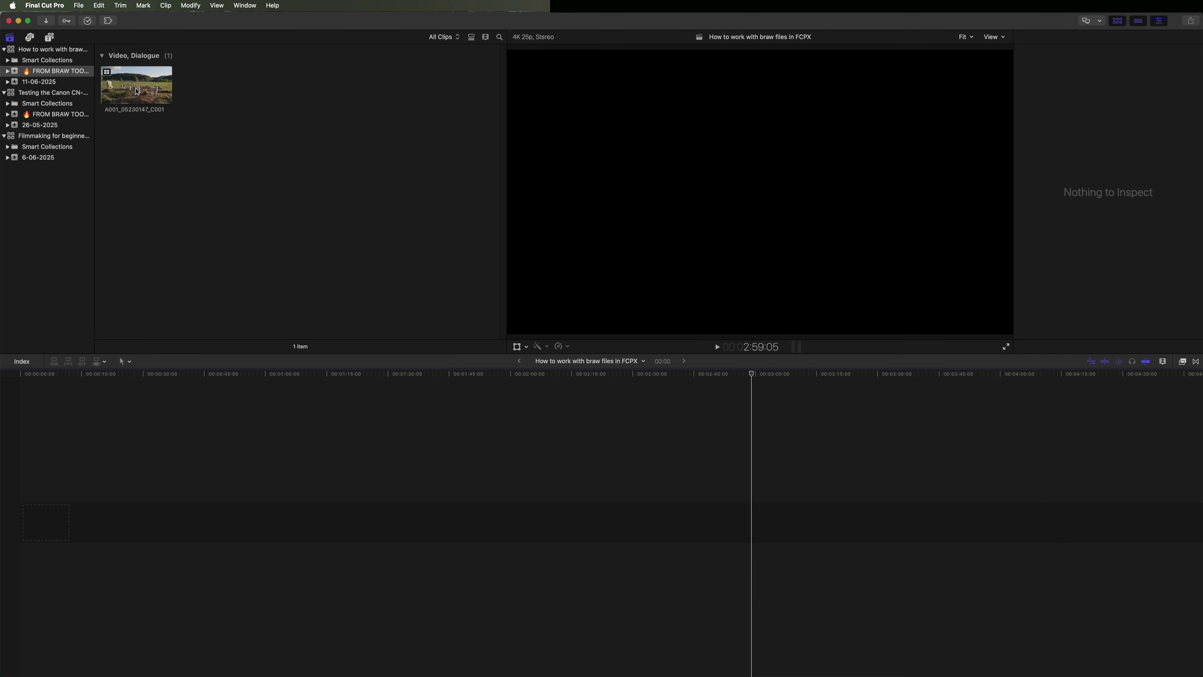
# Step: Add clip A001_05230147_C001 from the imported event to the start of the empty project timeline
pyautogui.click(137, 91)
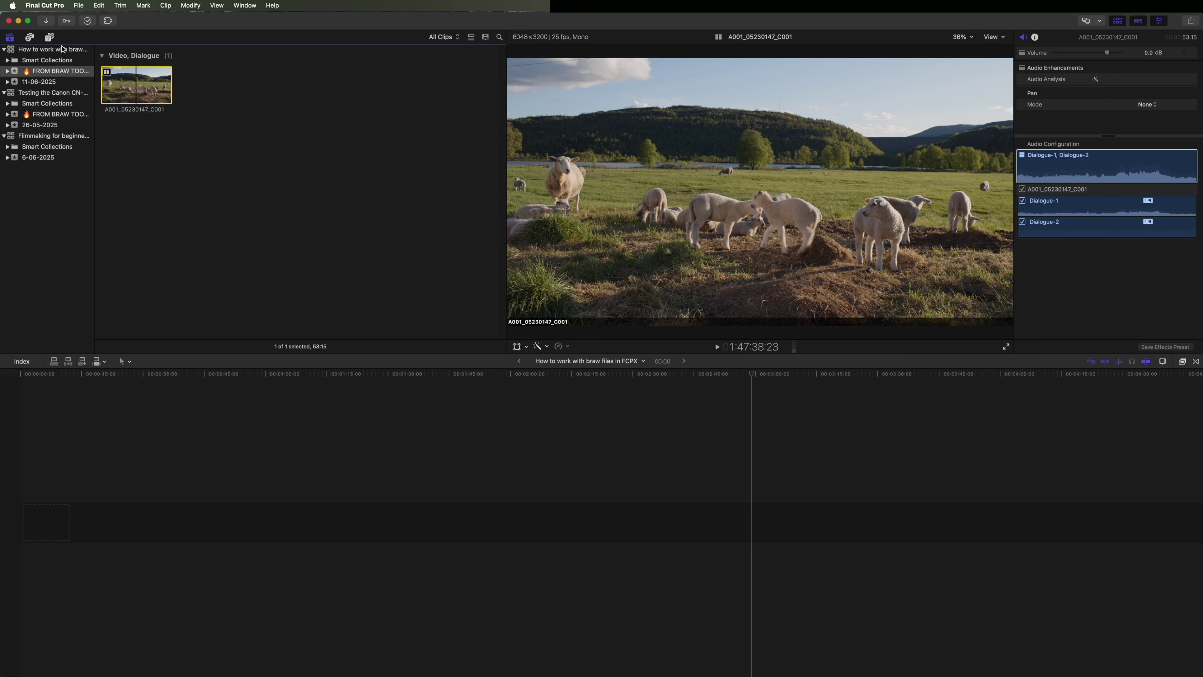
pyautogui.press('space')
pyautogui.moveTo(128, 111); pyautogui.dragTo(27, 523)
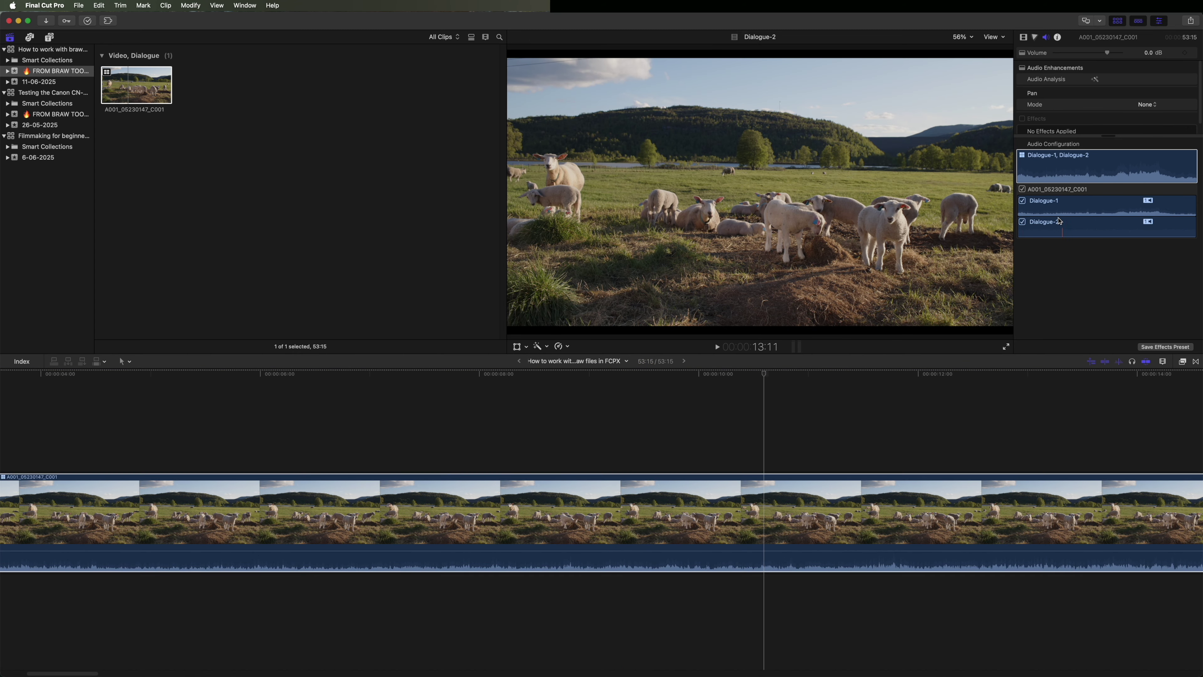
# Step: Disable the Dialogue-2 audio channel of the timeline clip, keeping Dialogue-1 active
pyautogui.click(1054, 166)
pyautogui.click(763, 378)
pyautogui.click(1038, 208)
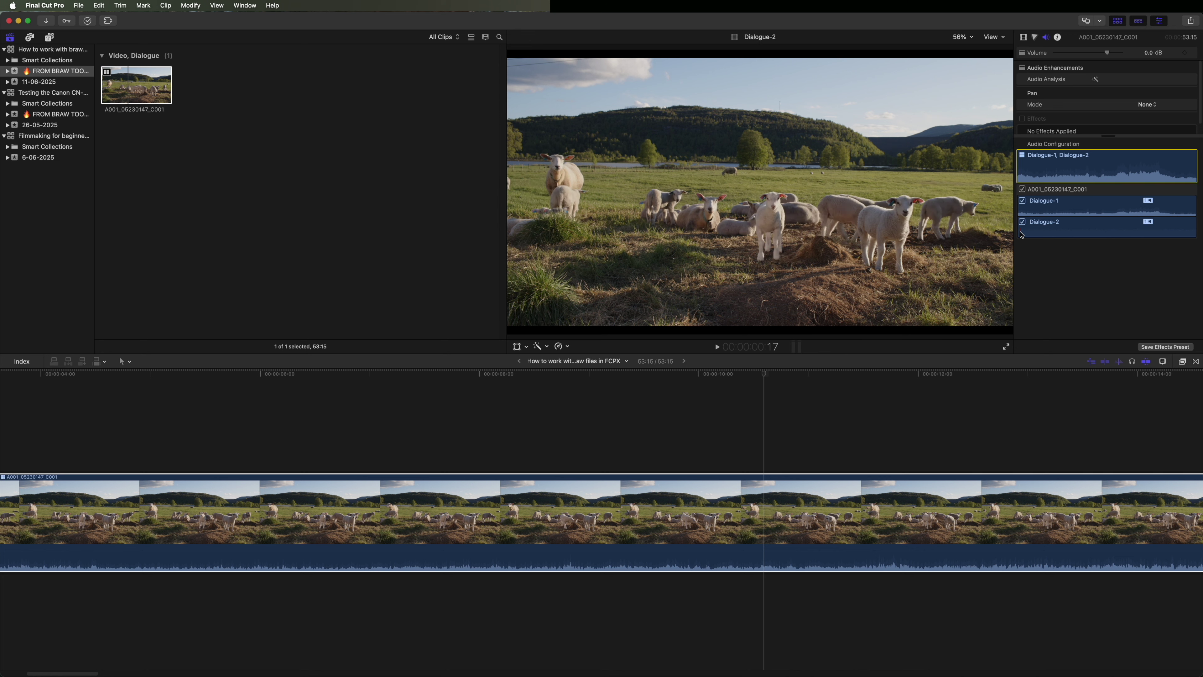
pyautogui.click(1026, 225)
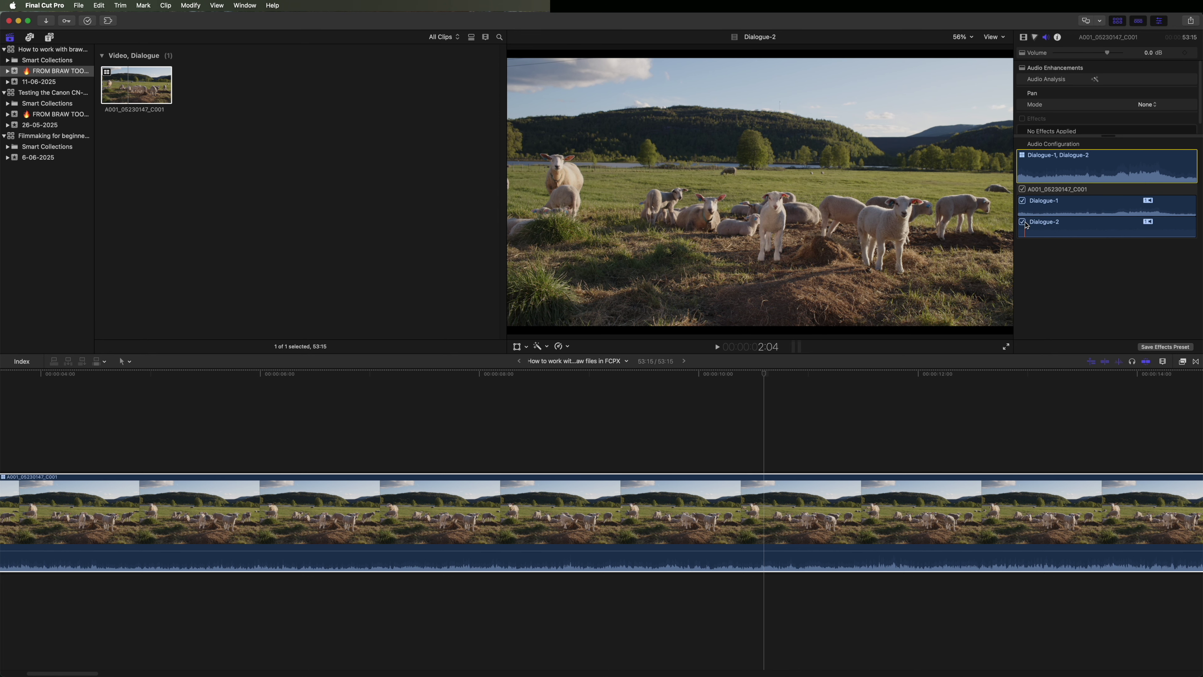
pyautogui.click(1023, 222)
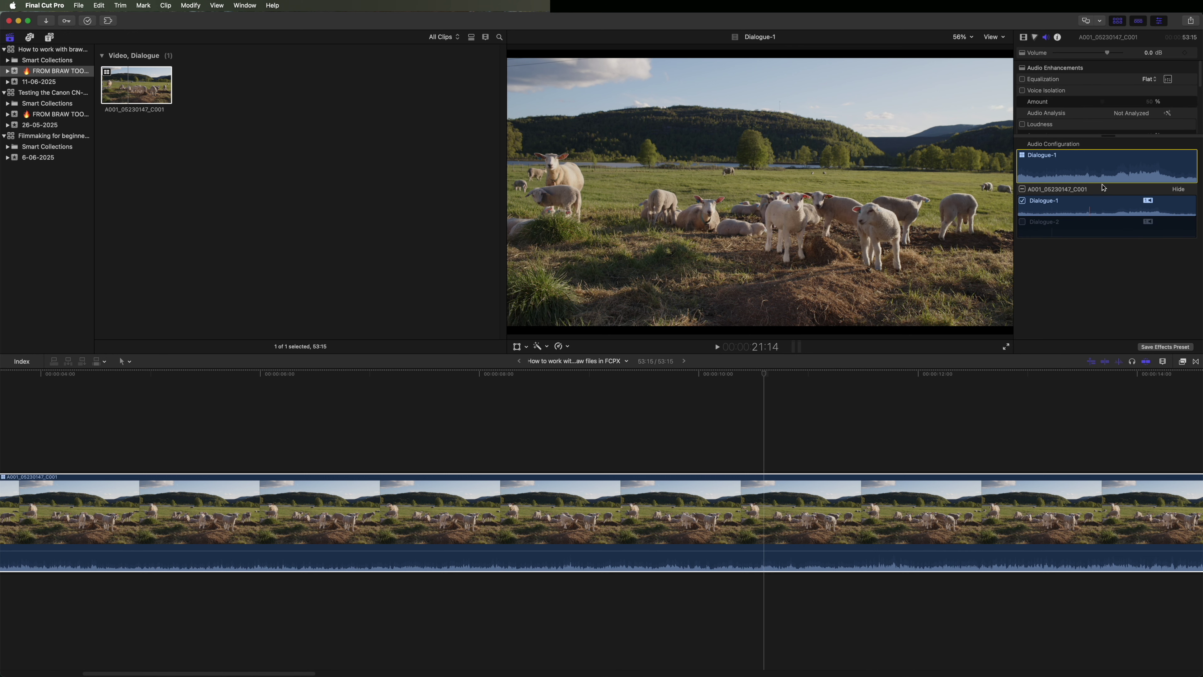
# Step: Enlarge the audio enhancements area to view its noise and loudness options, and move the playhead to an earlier frame
pyautogui.moveTo(1109, 136); pyautogui.dragTo(1113, 245)
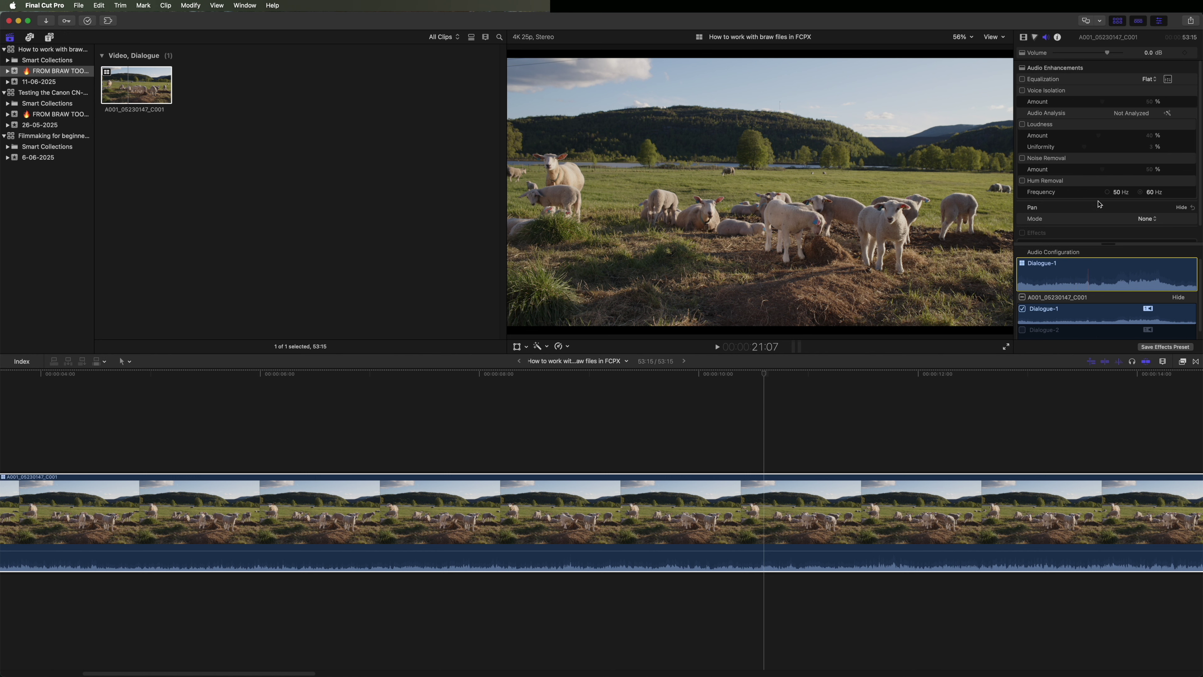
pyautogui.click(763, 376)
pyautogui.moveTo(763, 375); pyautogui.dragTo(655, 376)
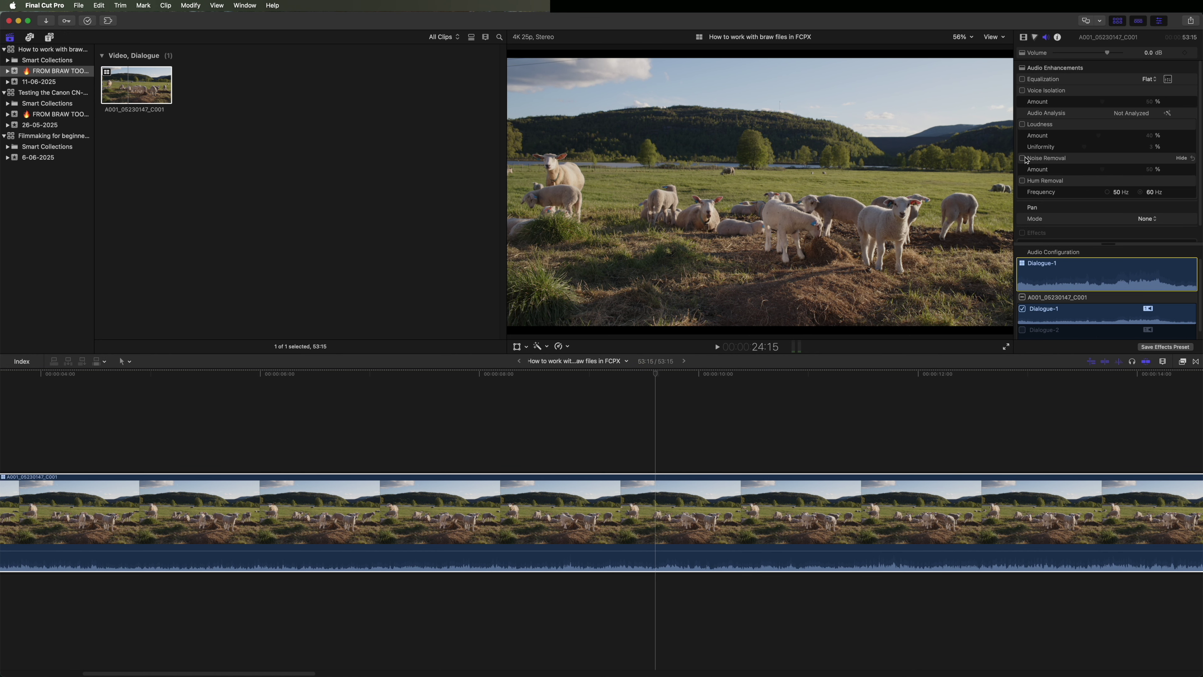
# Step: Switch to the "SRS Media fargekorrigering" workspace with the clip's color controls open, and park the playhead at 8:13
pyautogui.click(1035, 38)
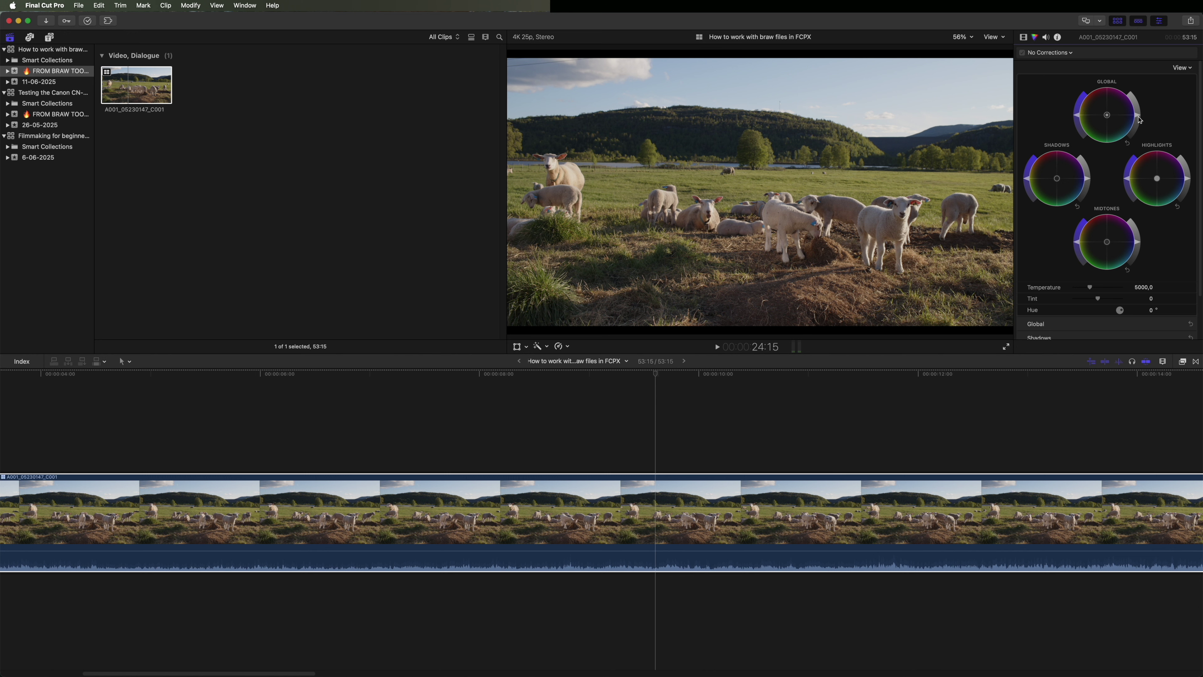
pyautogui.click(244, 6)
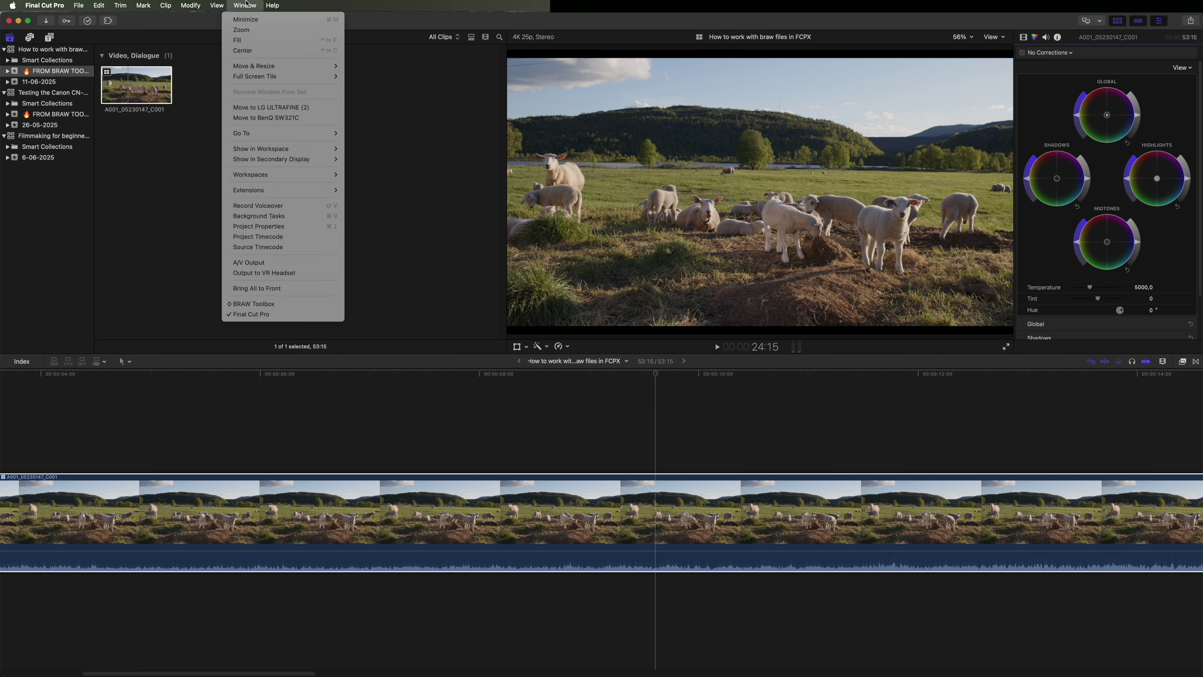
pyautogui.moveTo(283, 178)
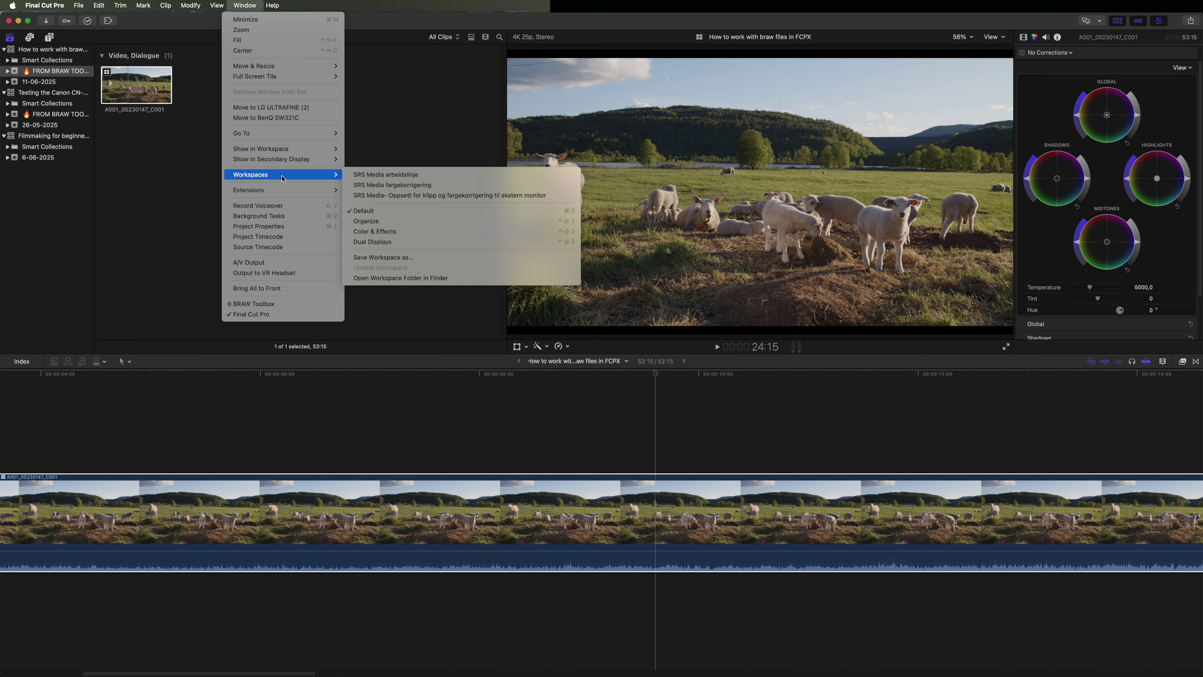
pyautogui.click(383, 186)
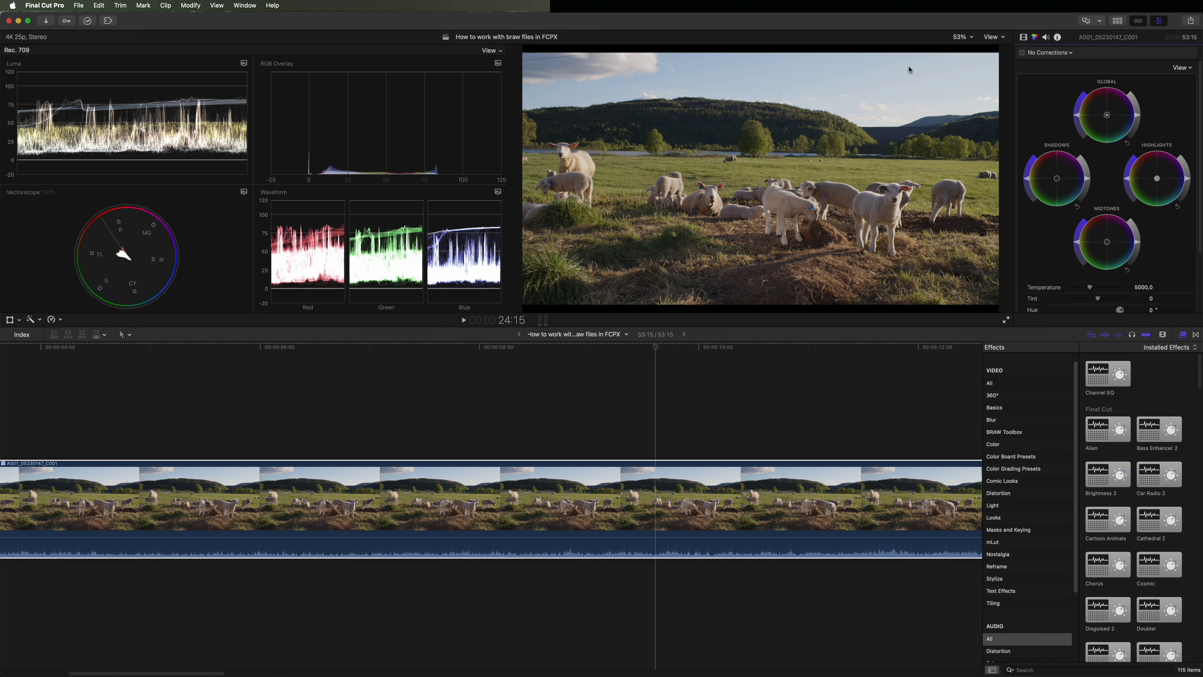
pyautogui.moveTo(594, 359); pyautogui.dragTo(539, 383)
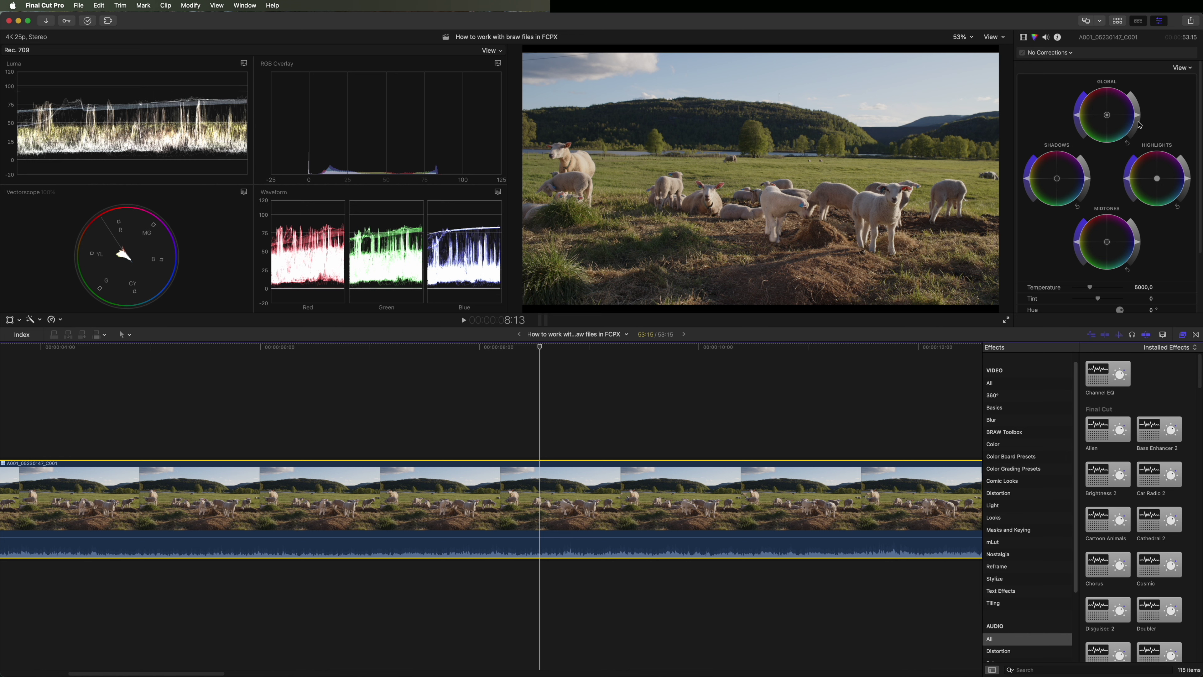
# Step: Grade the clip with Color Wheels by lowering the shadows' brightness and raising the brightness of the highlights and midtones
pyautogui.moveTo(1090, 183); pyautogui.dragTo(1090, 185)
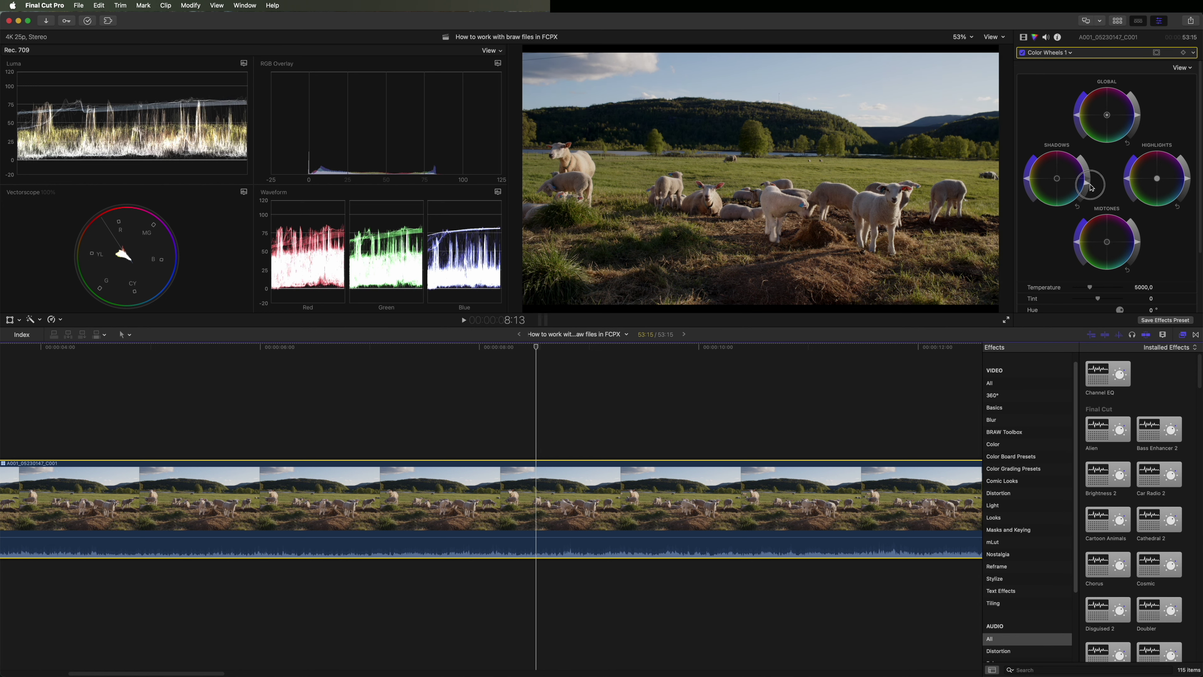
pyautogui.click(1091, 187)
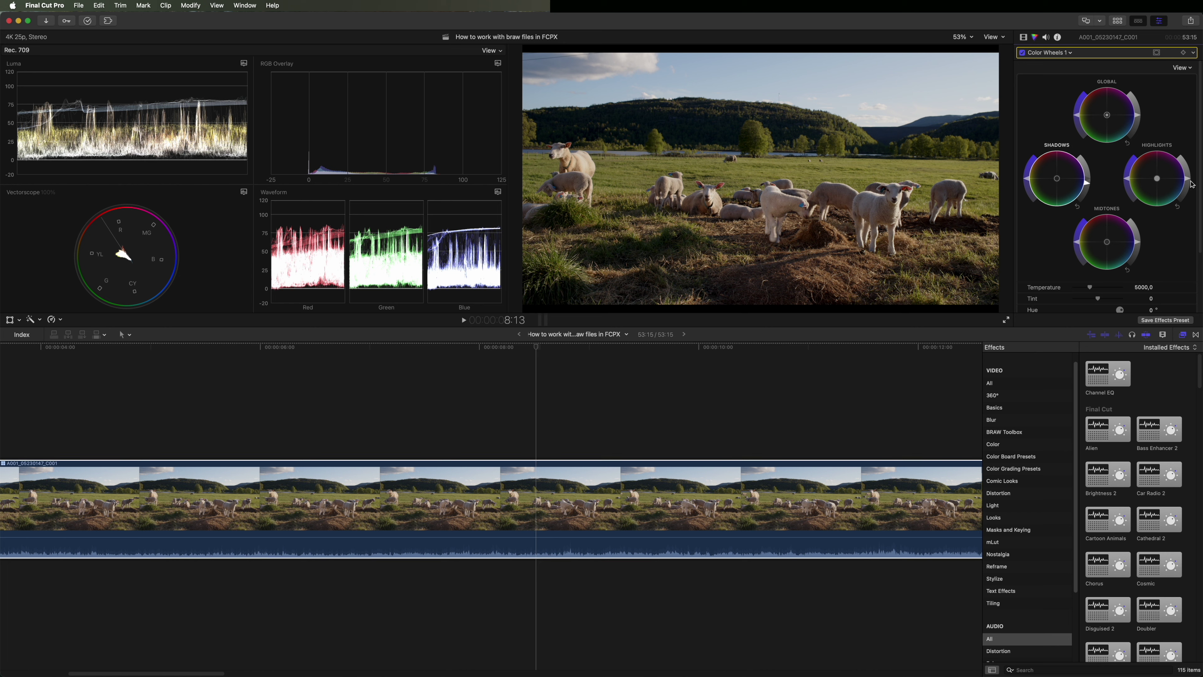
pyautogui.moveTo(1191, 179); pyautogui.dragTo(1186, 168)
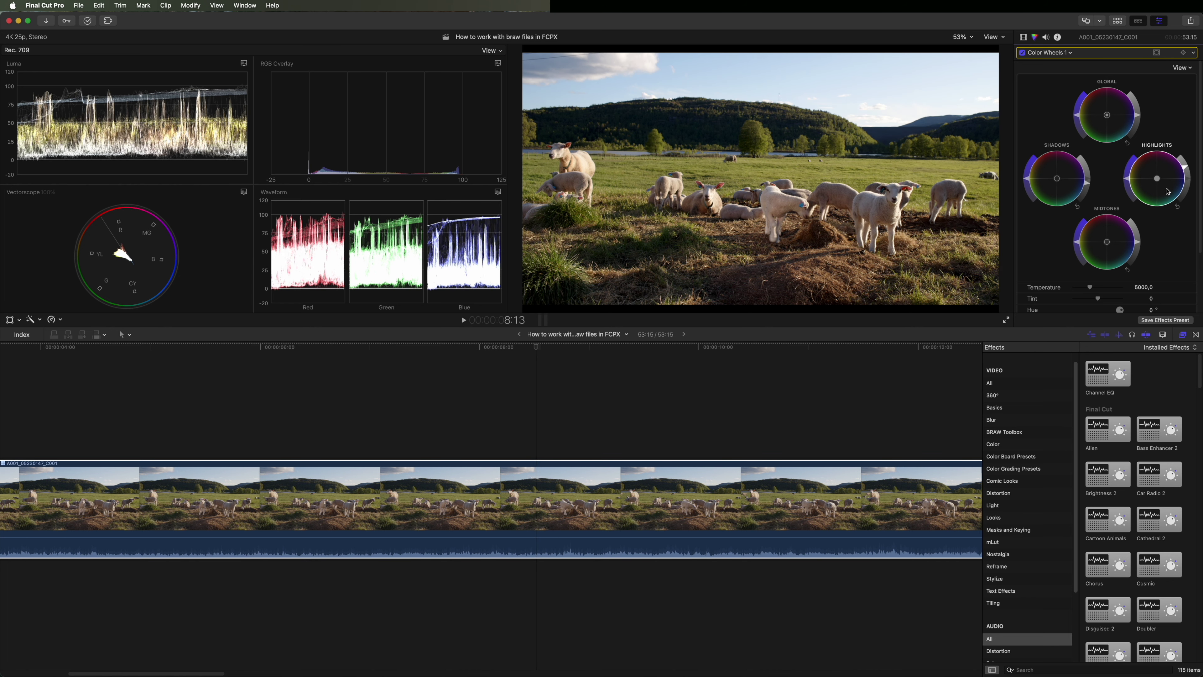
pyautogui.moveTo(1139, 245); pyautogui.dragTo(1140, 239)
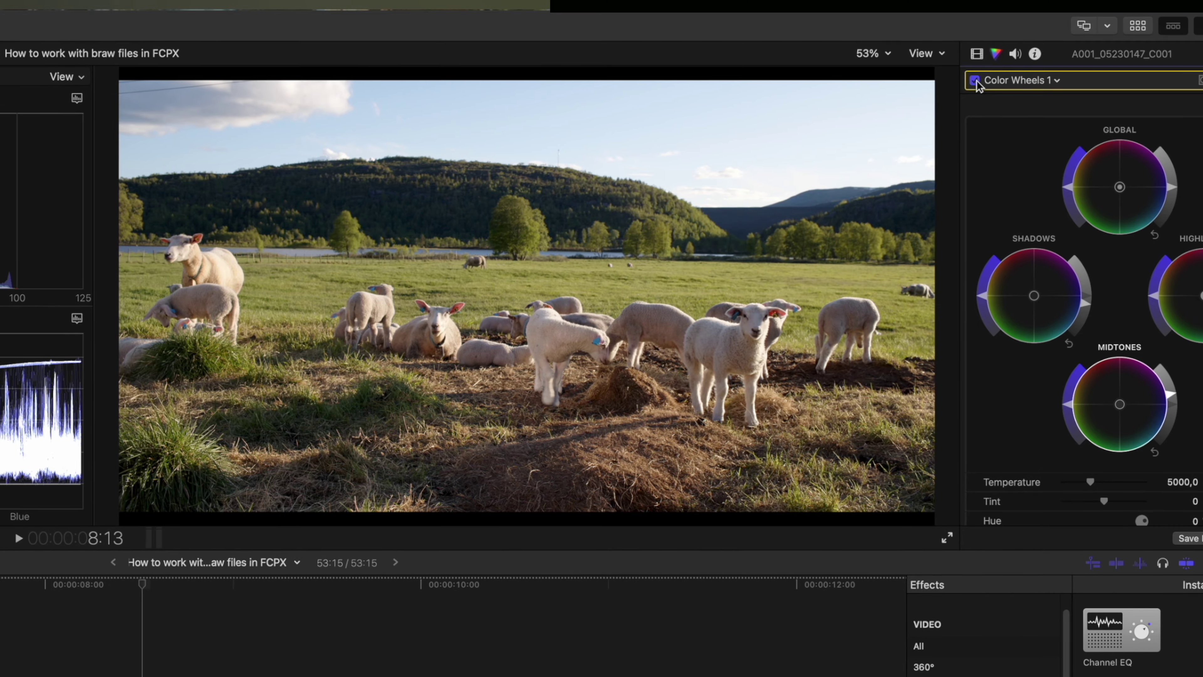
# Step: Toggle the Color Wheels 1 correction off and on to compare the clip before and after grading
pyautogui.click(975, 80)
pyautogui.click(975, 80)
pyautogui.click(975, 81)
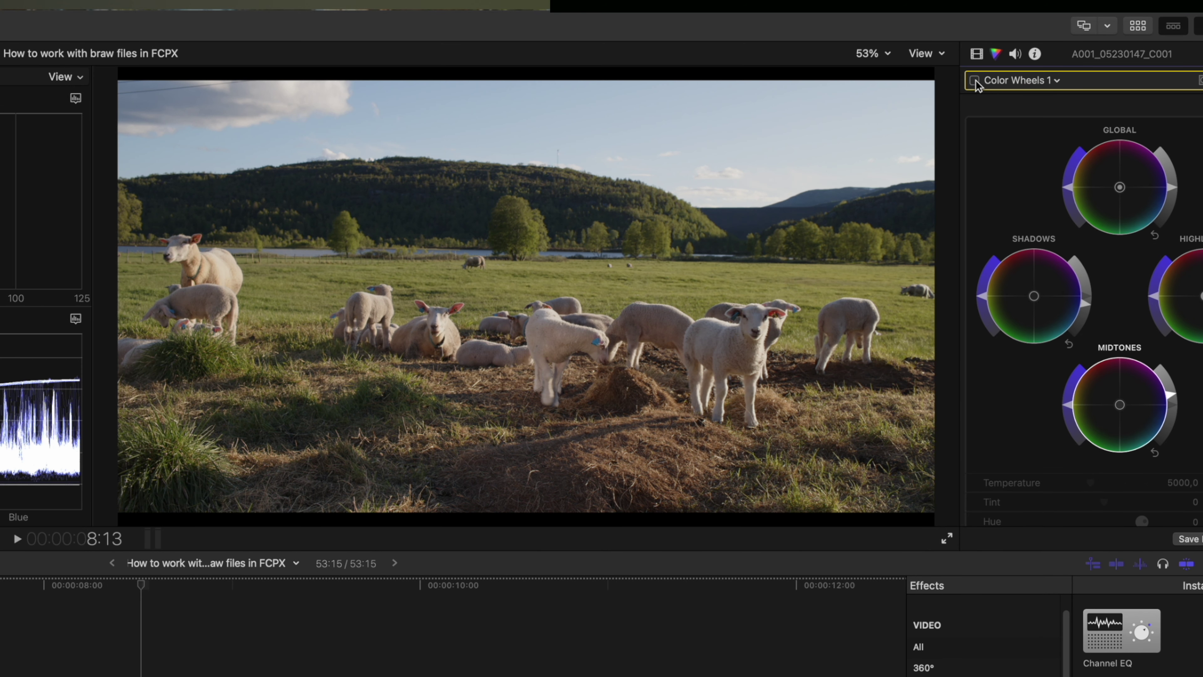
pyautogui.click(975, 81)
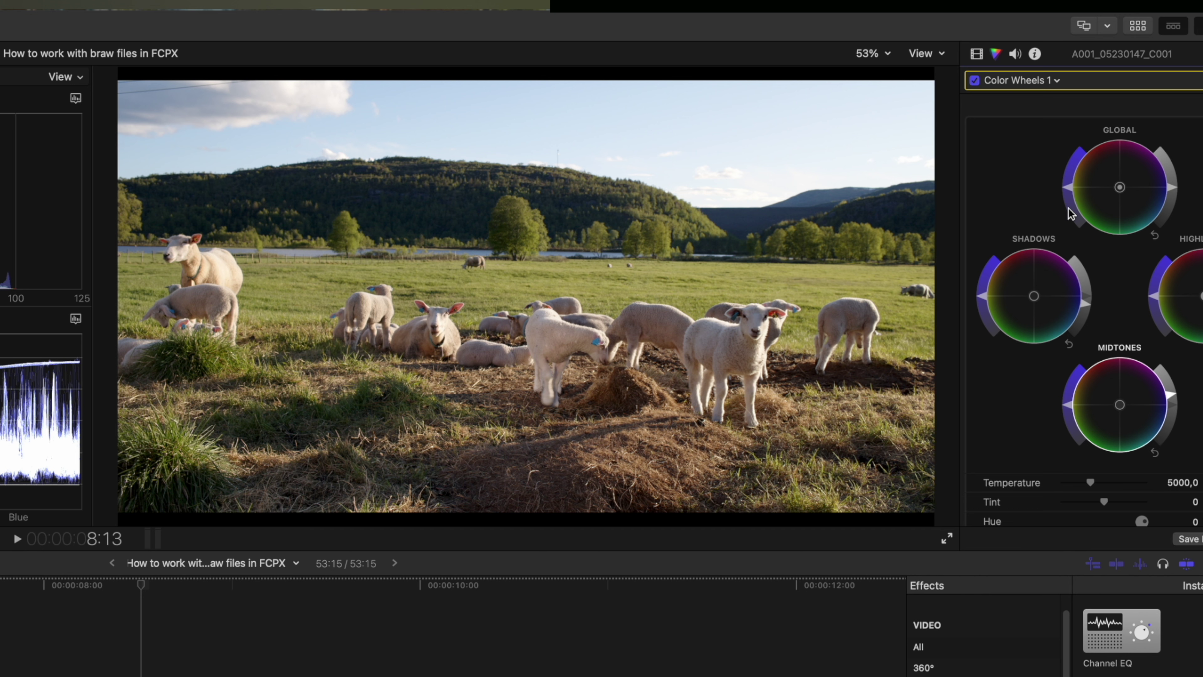
# Step: Raise the Global saturation in Color Wheels 1, and toggle the correction off and on to compare the clip
pyautogui.moveTo(1069, 190); pyautogui.dragTo(1069, 180)
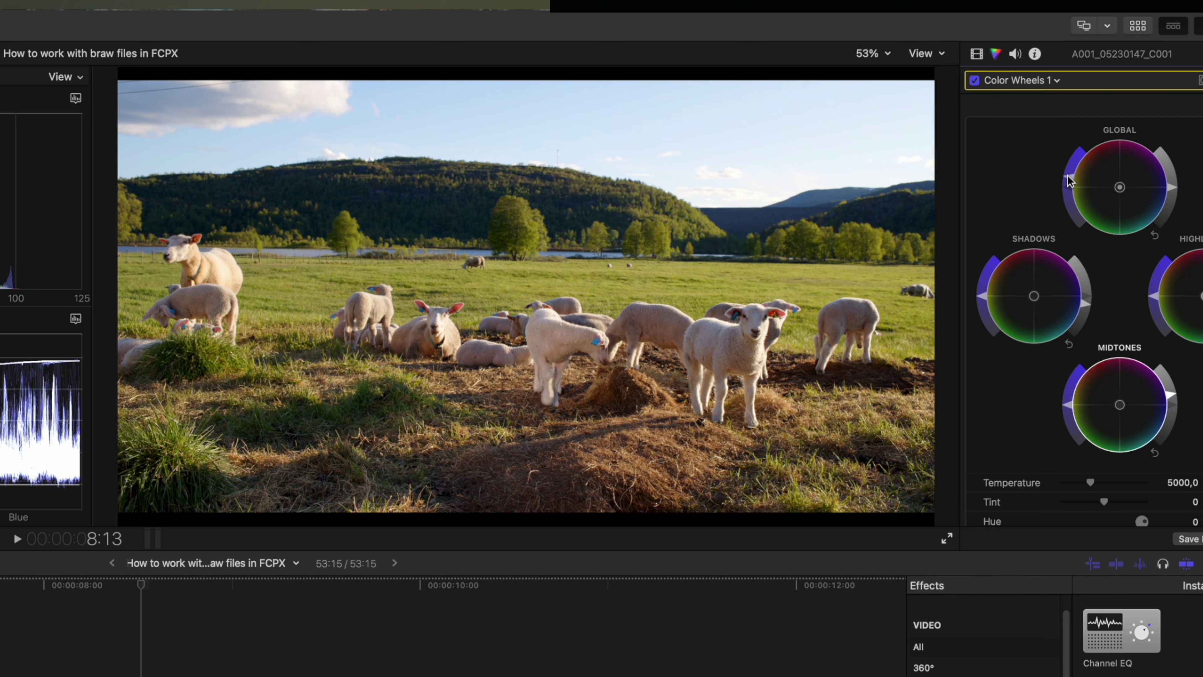
pyautogui.click(974, 81)
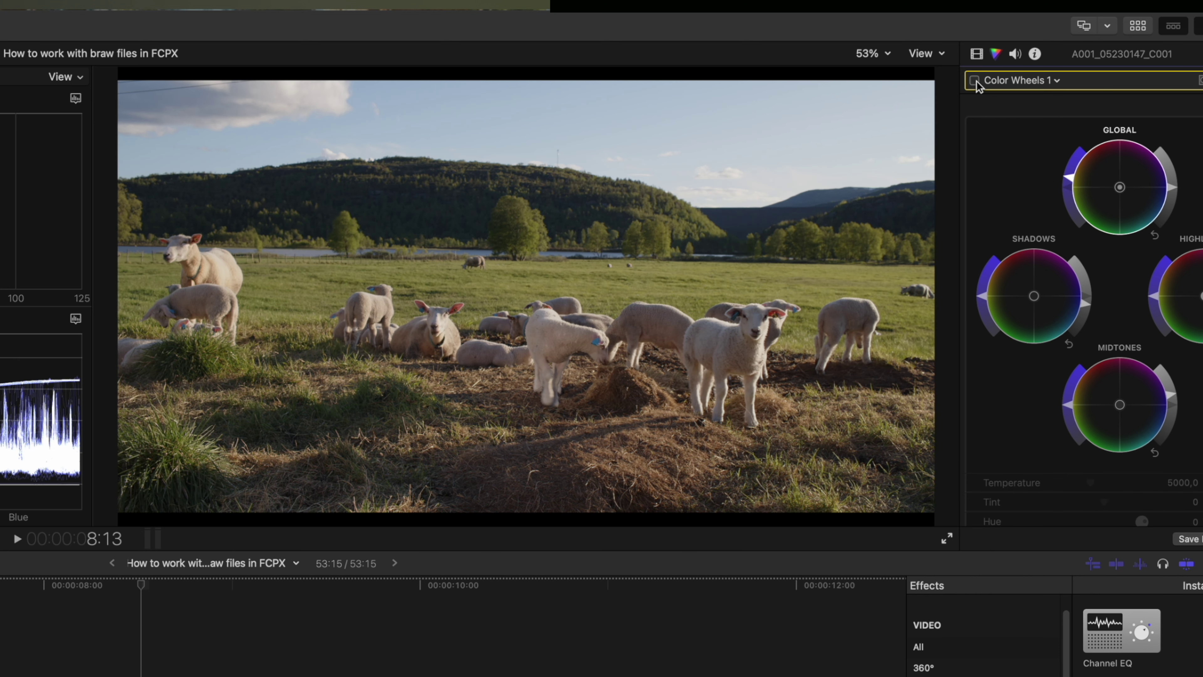
pyautogui.click(975, 80)
pyautogui.click(975, 81)
pyautogui.click(974, 81)
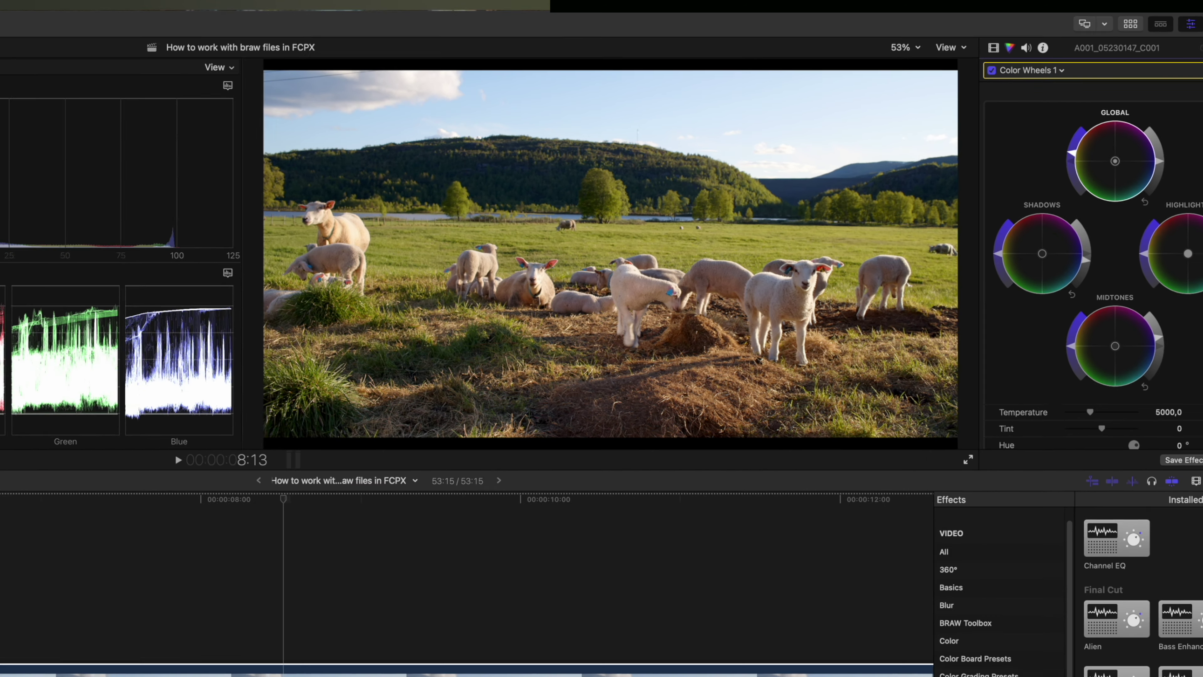
# Step: Search the video effects for "sharpen" and apply the Sharpen effect to the clip on the timeline
pyautogui.click(1029, 671)
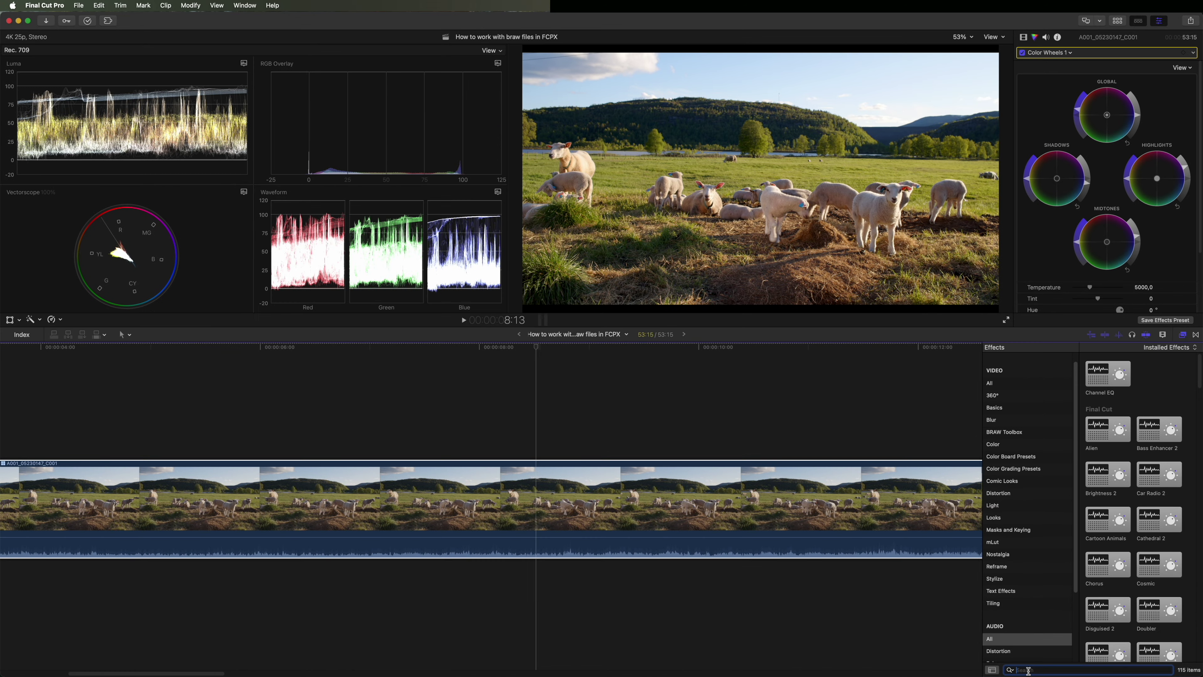
pyautogui.write('sharpe')
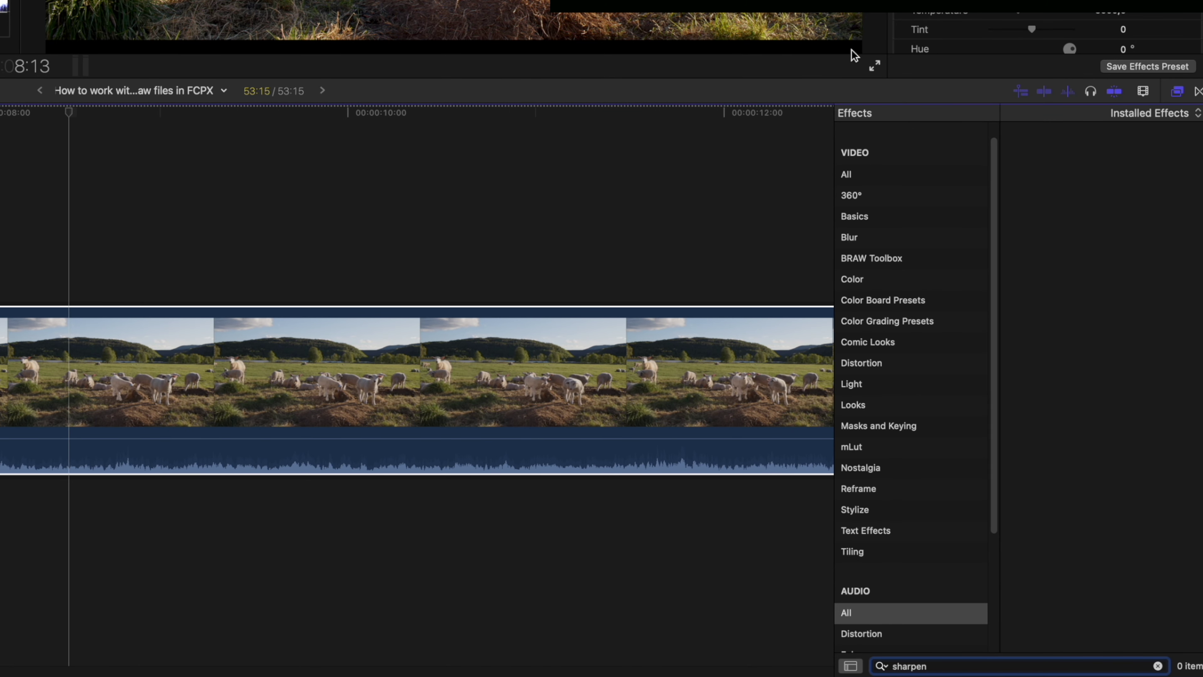
pyautogui.write('n')
pyautogui.click(895, 180)
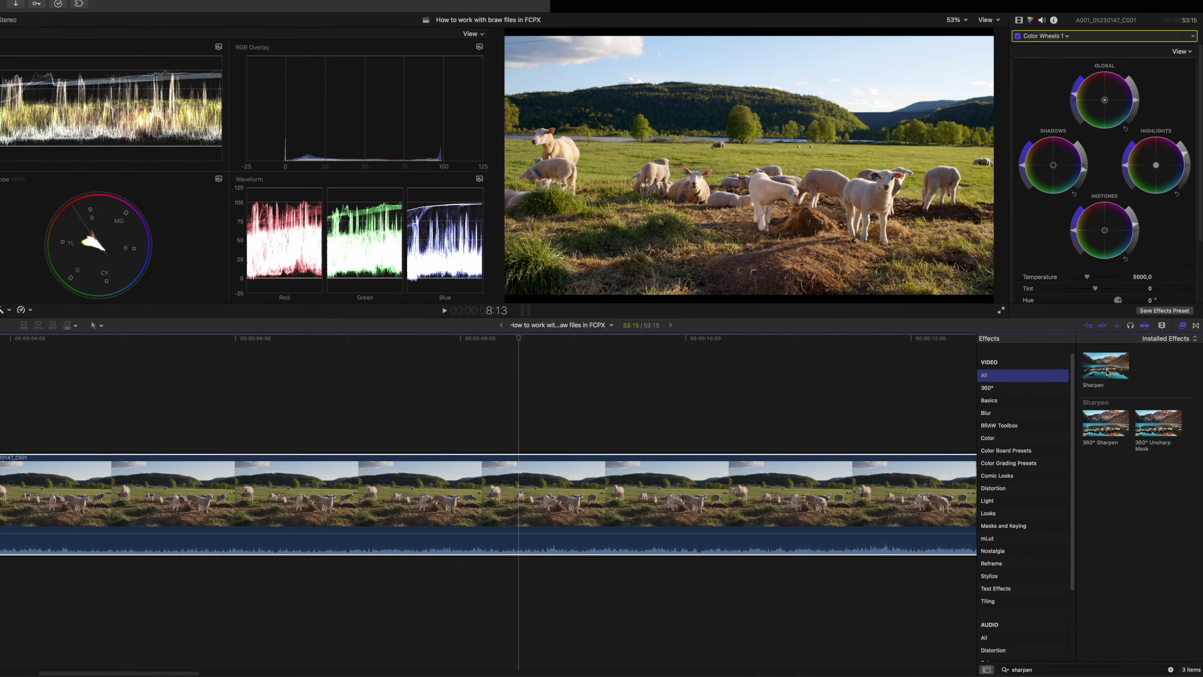
pyautogui.moveTo(1050, 161); pyautogui.dragTo(654, 369)
pyautogui.moveTo(876, 496); pyautogui.dragTo(875, 495)
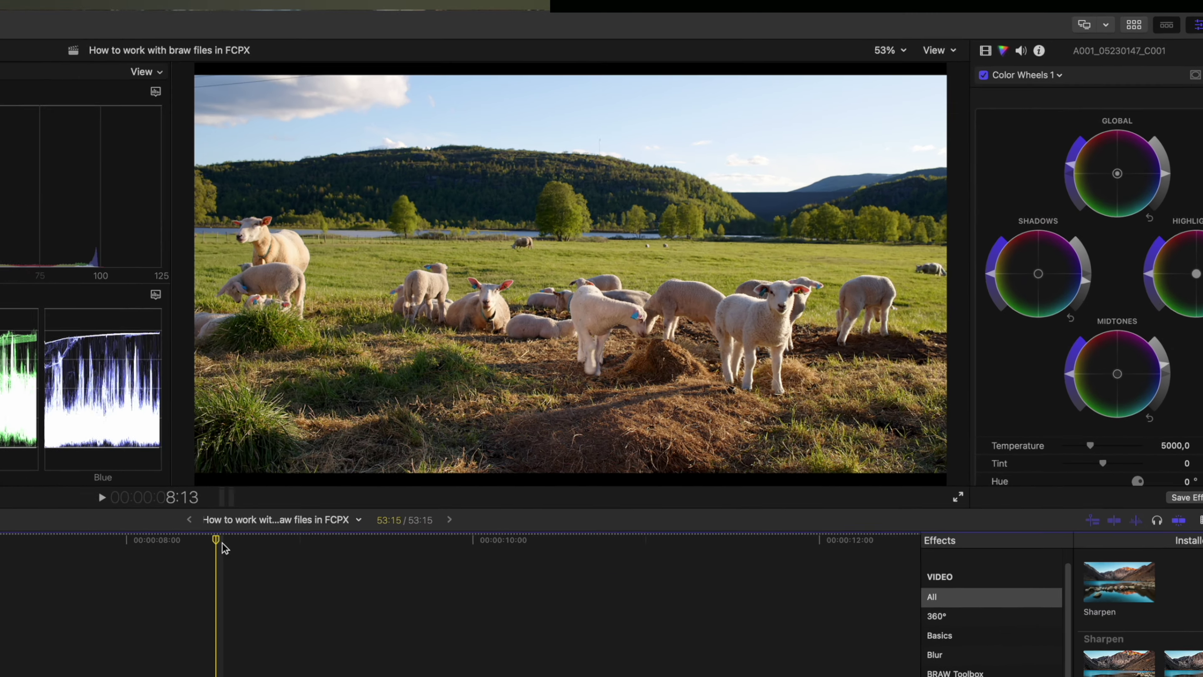
# Step: Play the graded clip and scrub through the timeline around the 8 to 11 second range to review it
pyautogui.moveTo(519, 376); pyautogui.dragTo(311, 373)
pyautogui.press('space')
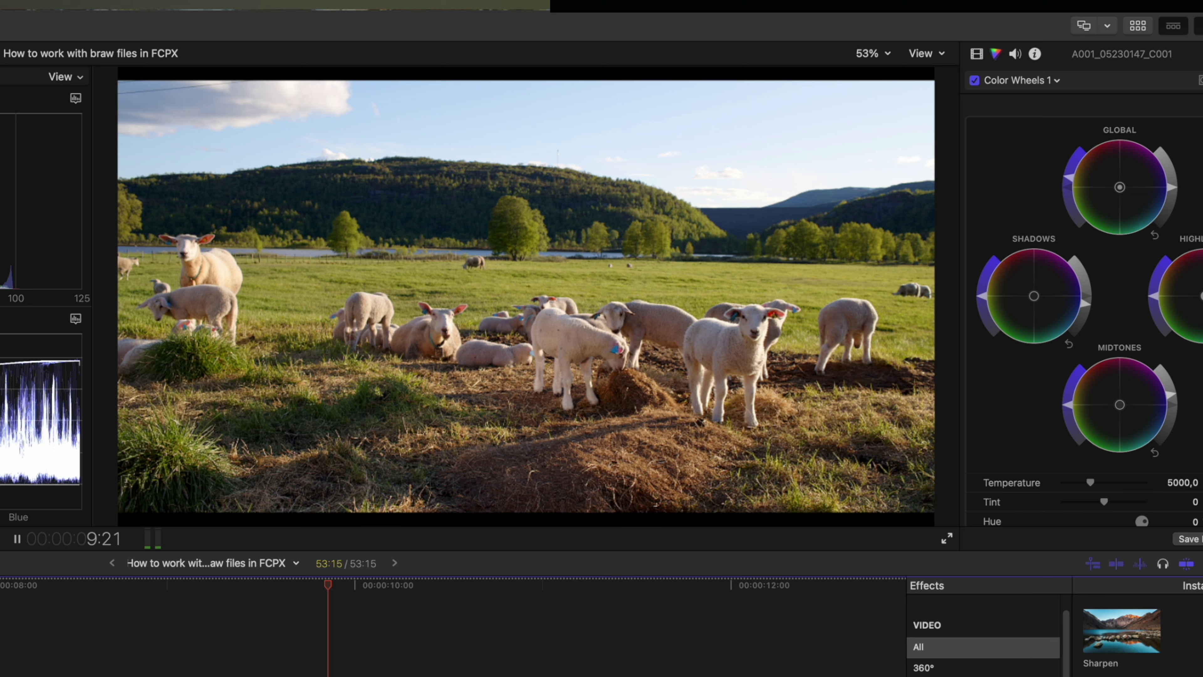
pyautogui.click(514, 588)
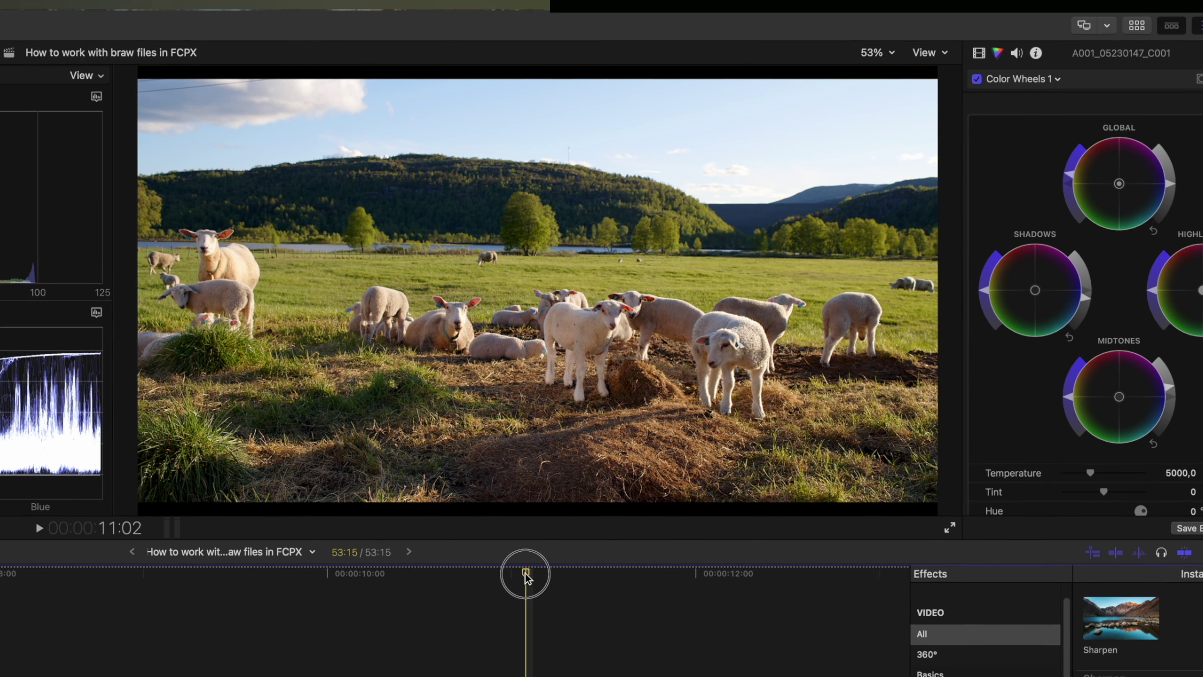
pyautogui.moveTo(527, 576); pyautogui.dragTo(260, 633)
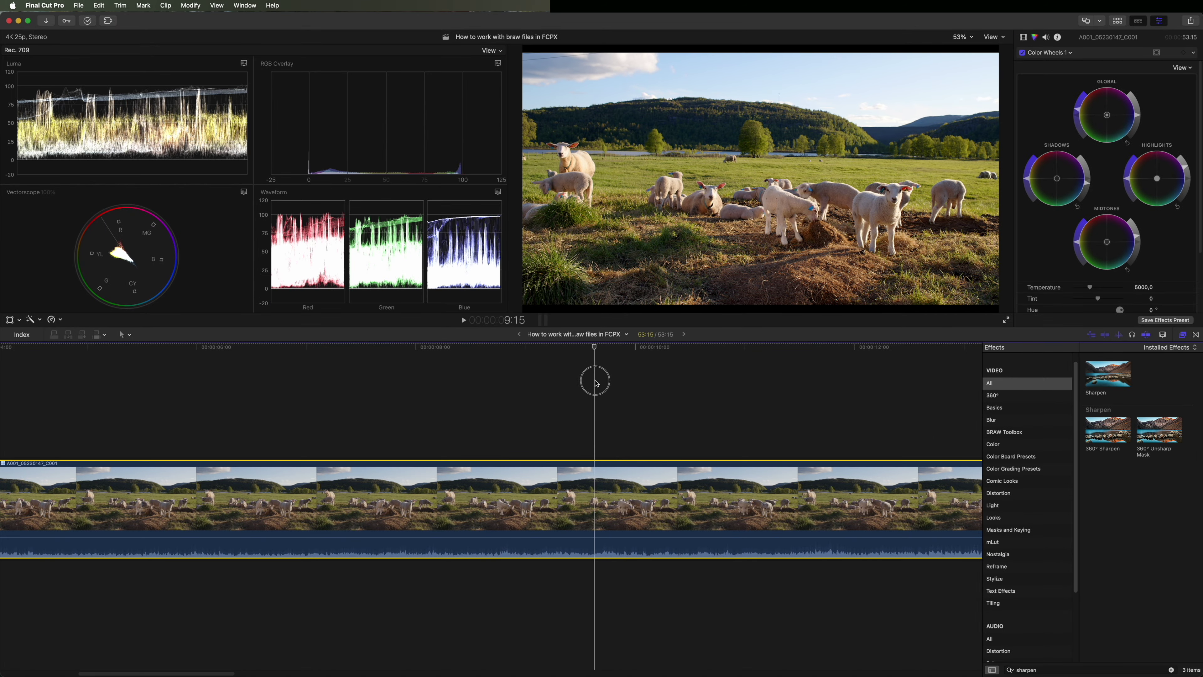
pyautogui.moveTo(596, 384); pyautogui.dragTo(483, 393)
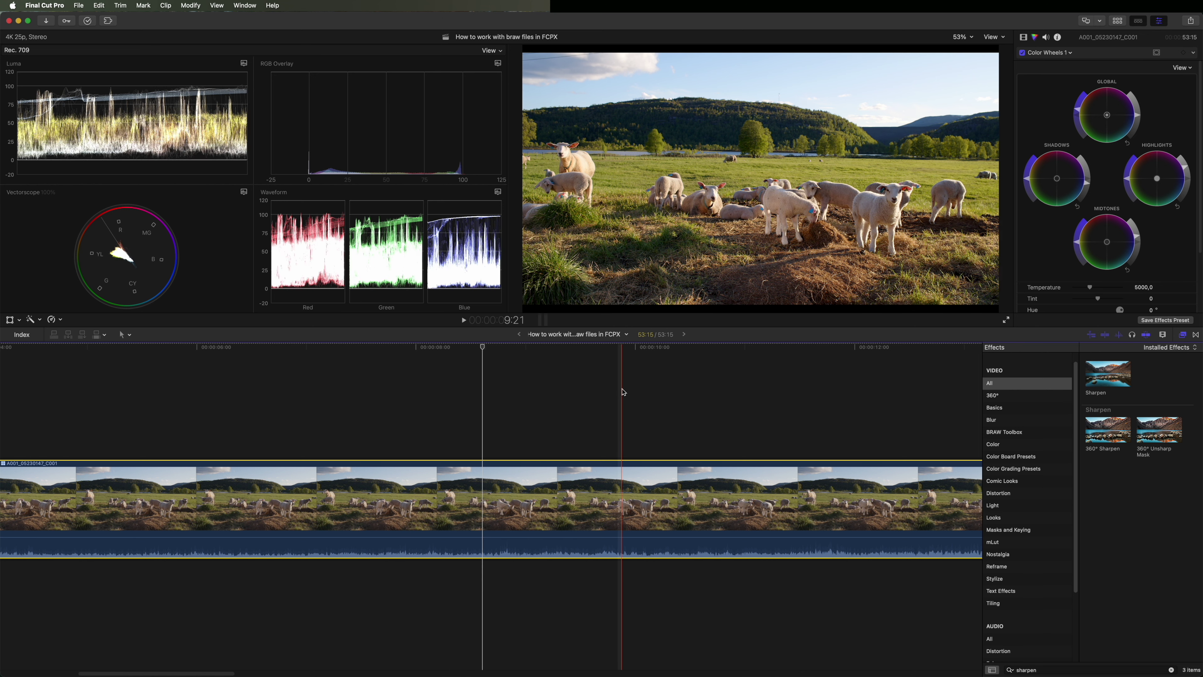
# Step: Trim about one second off both the start and the end of the clip, and park the playhead at 13:24
pyautogui.click(1163, 334)
pyautogui.moveTo(1157, 359); pyautogui.dragTo(1131, 356)
pyautogui.moveTo(142, 353); pyautogui.dragTo(31, 403)
pyautogui.moveTo(24, 493); pyautogui.dragTo(36, 493)
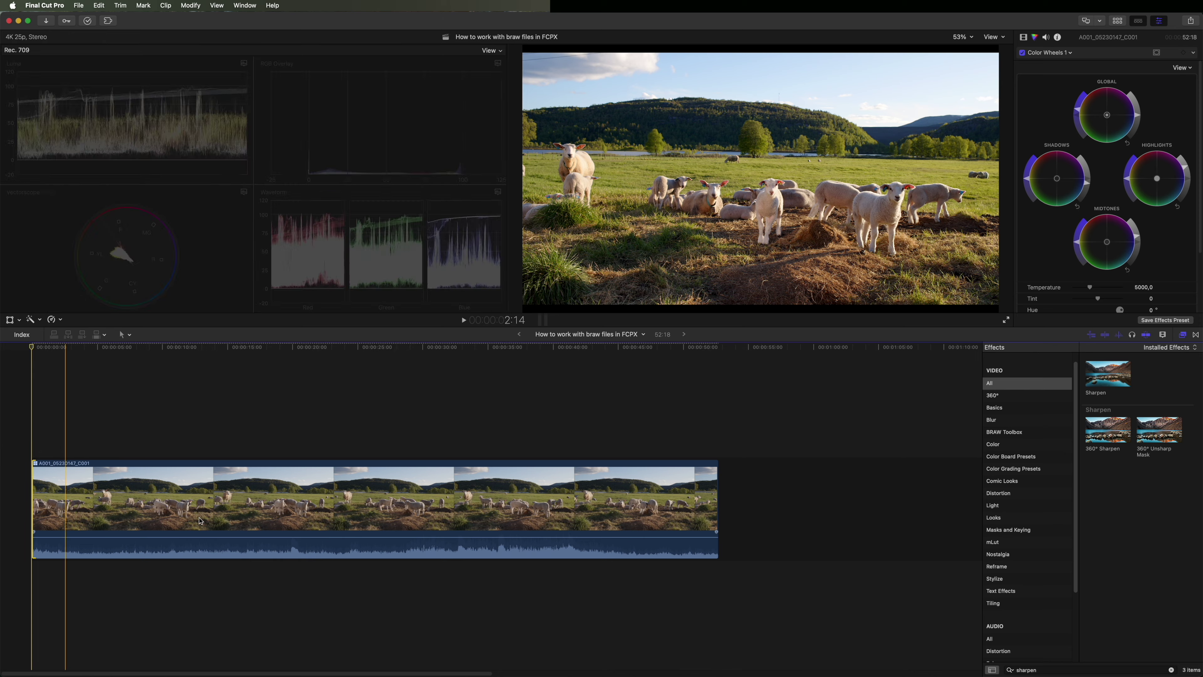
pyautogui.moveTo(717, 494); pyautogui.dragTo(703, 494)
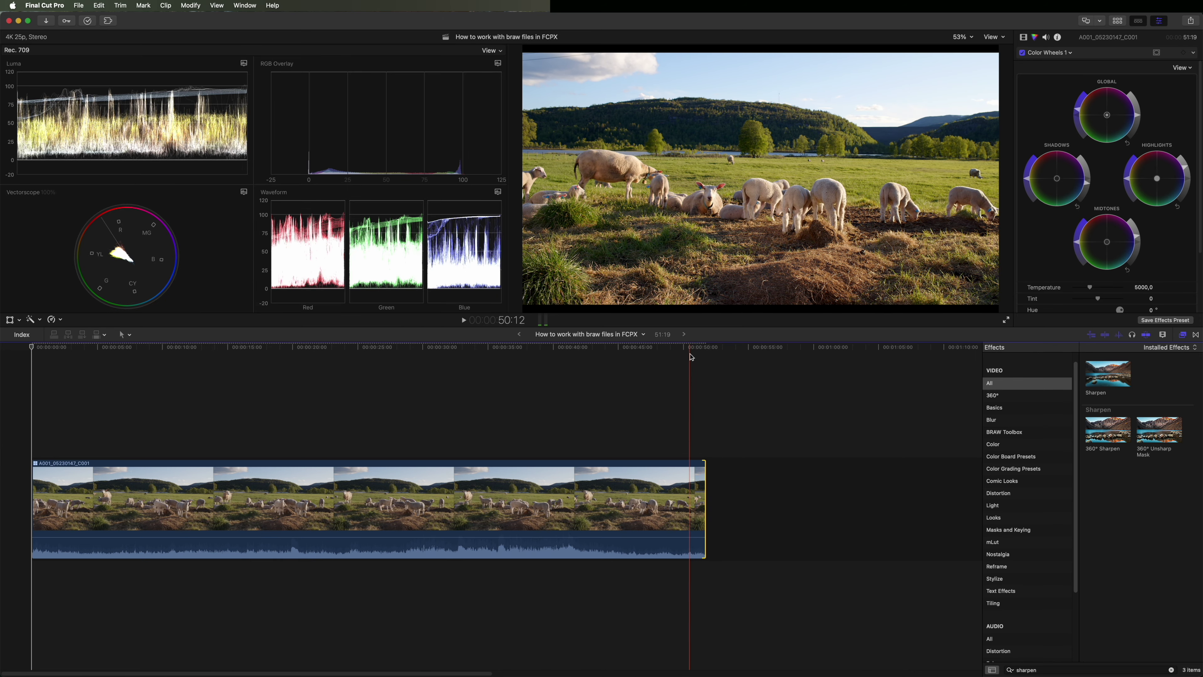
pyautogui.click(690, 348)
pyautogui.moveTo(691, 349); pyautogui.dragTo(215, 360)
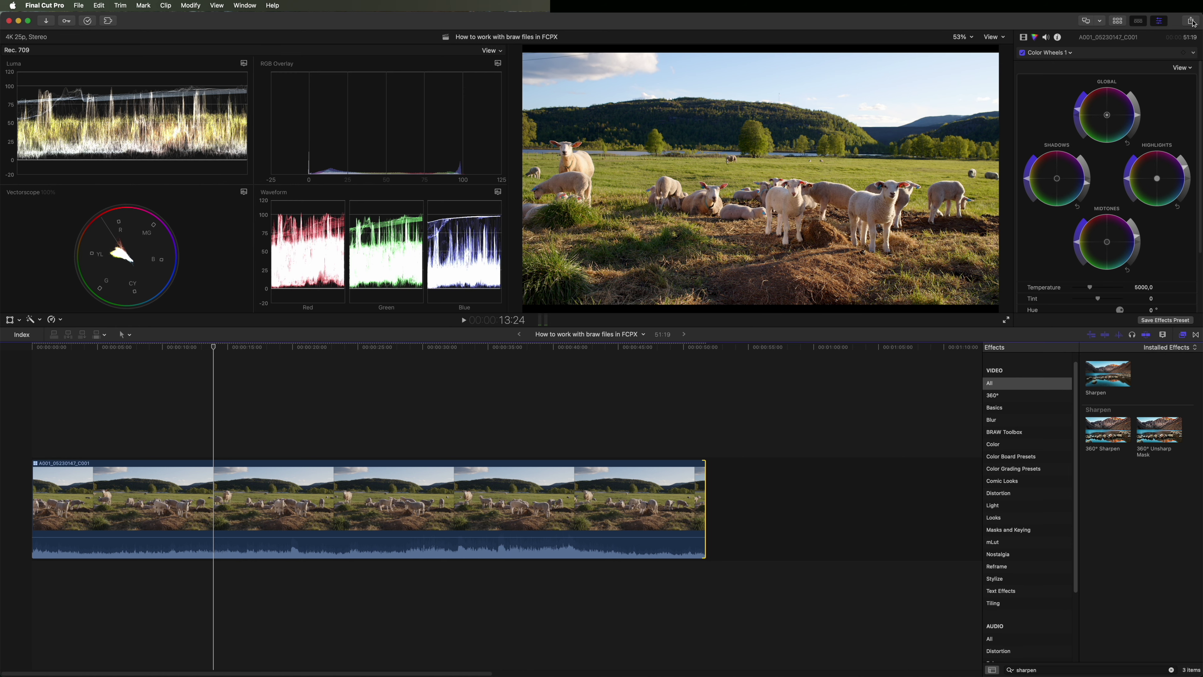
# Step: Export the project as a file with the Apple ProRes 422 HQ codec and expand the Sharing progress in Background Tasks
pyautogui.click(1191, 21)
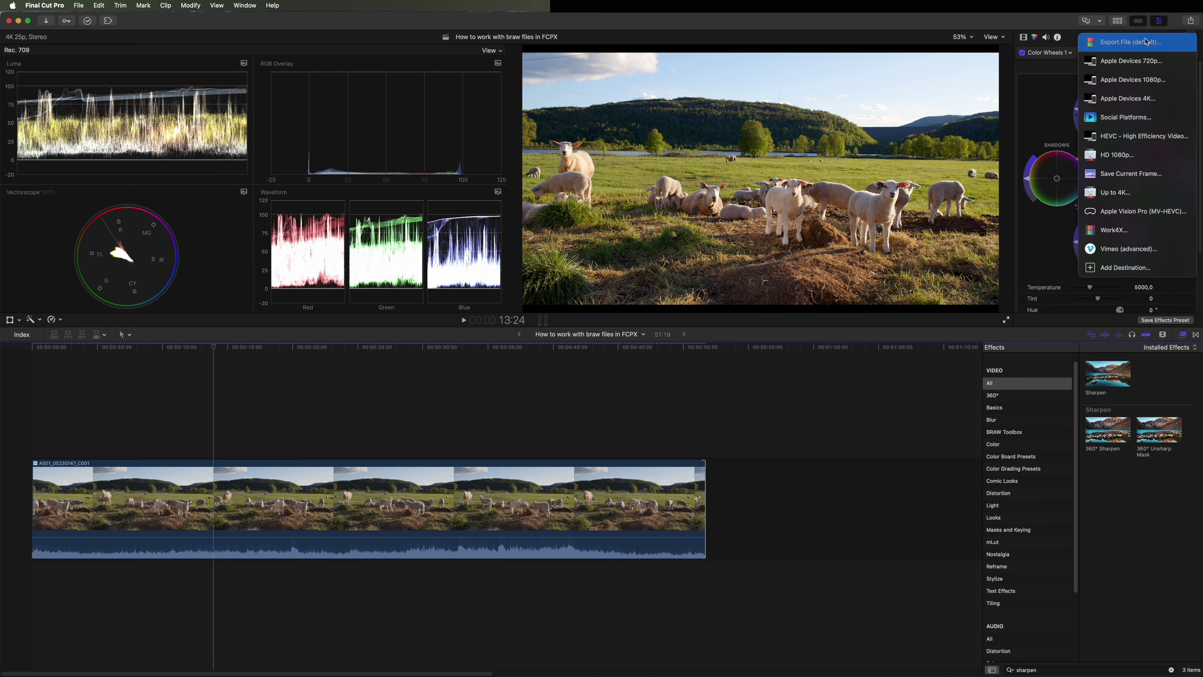
pyautogui.click(1146, 42)
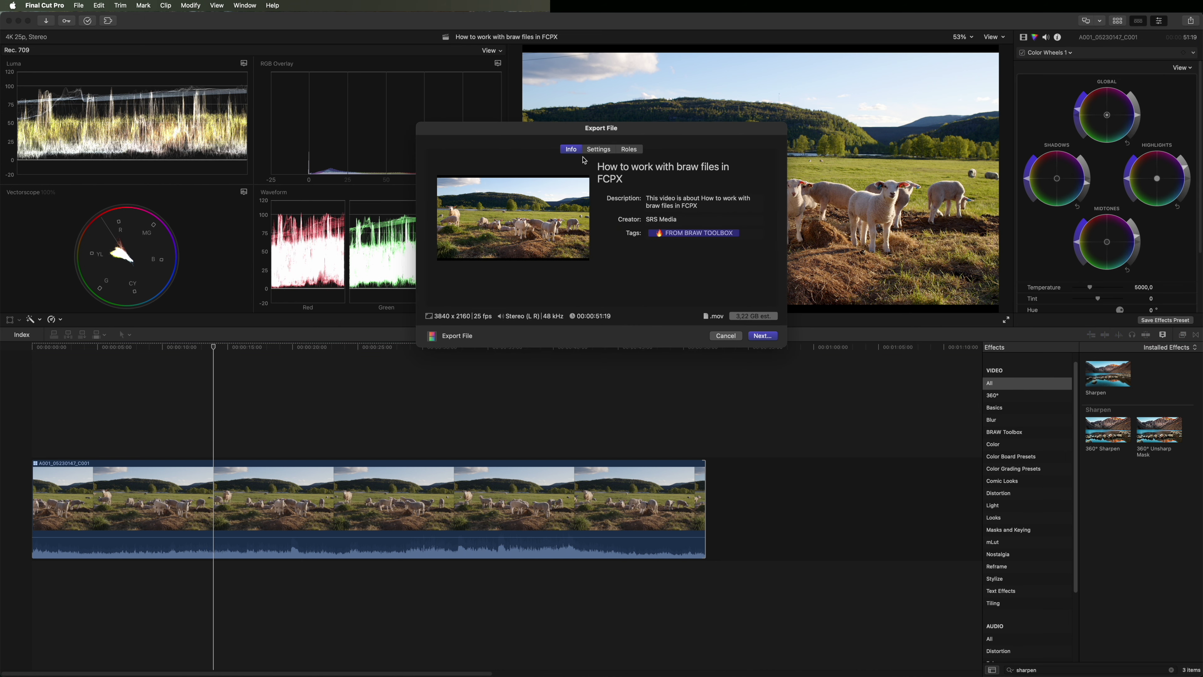
pyautogui.click(610, 150)
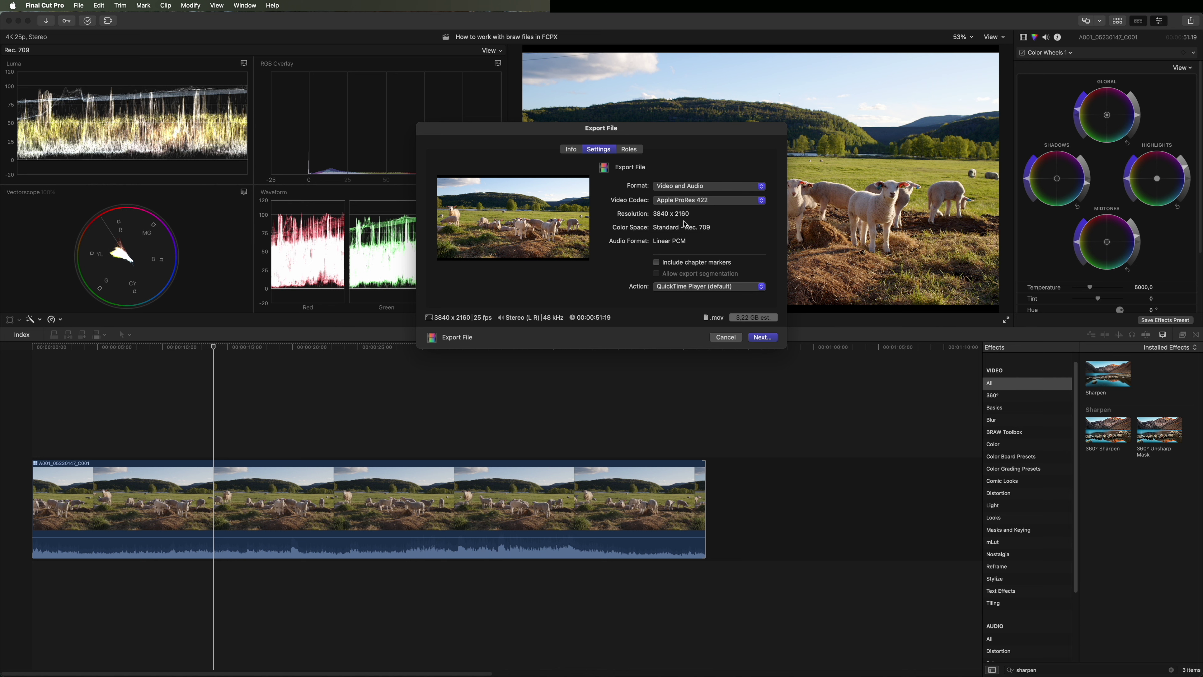
pyautogui.click(762, 202)
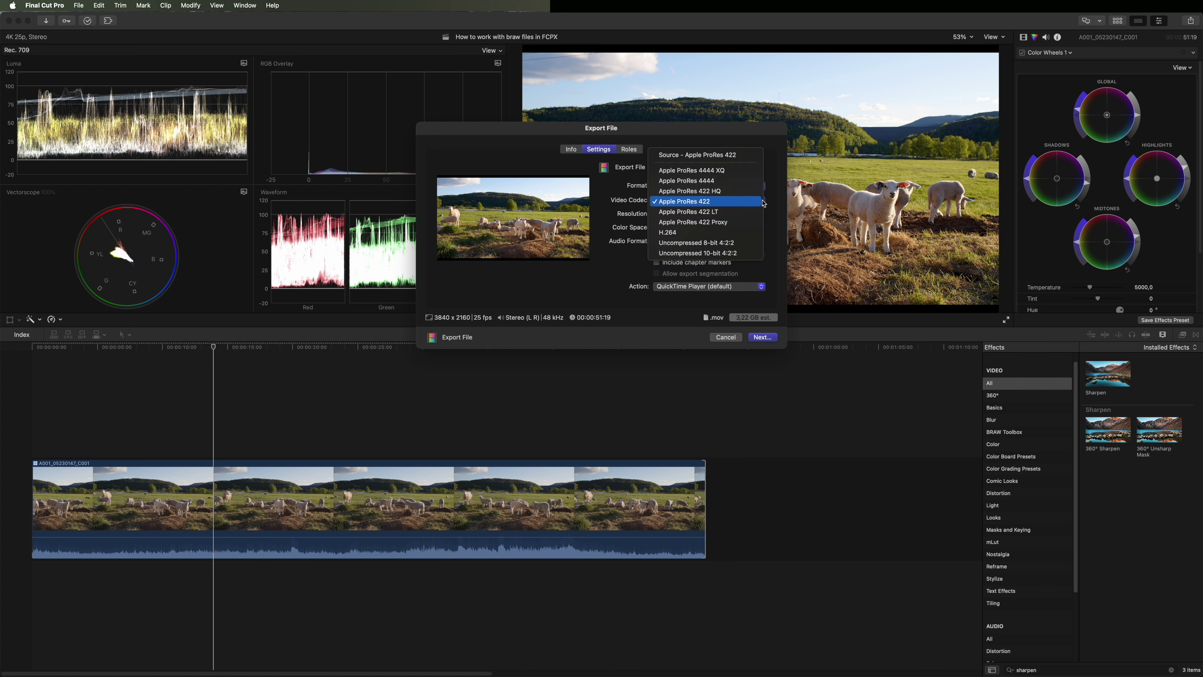
pyautogui.click(742, 191)
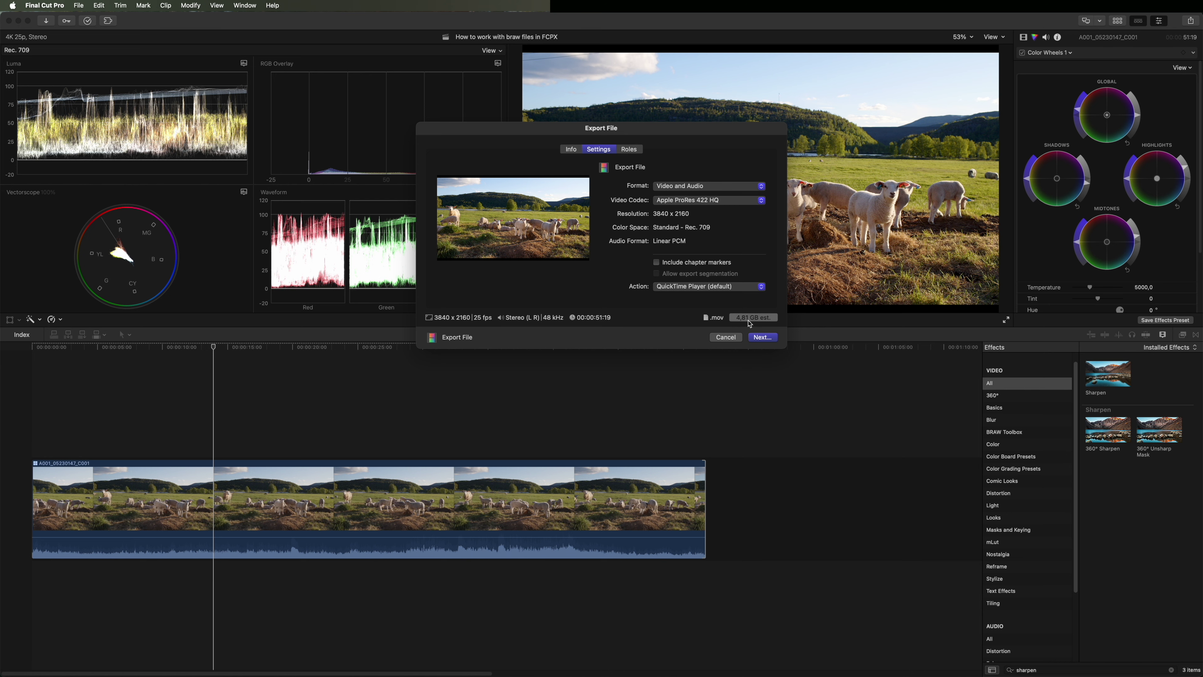
pyautogui.click(763, 337)
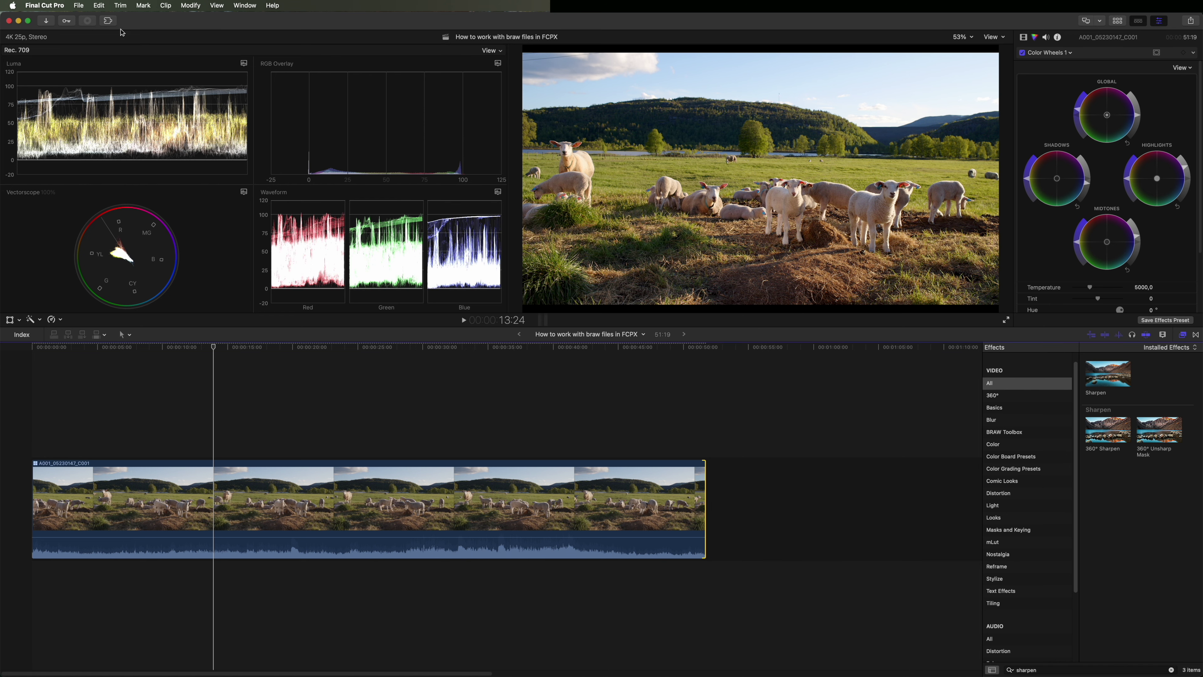
pyautogui.click(85, 21)
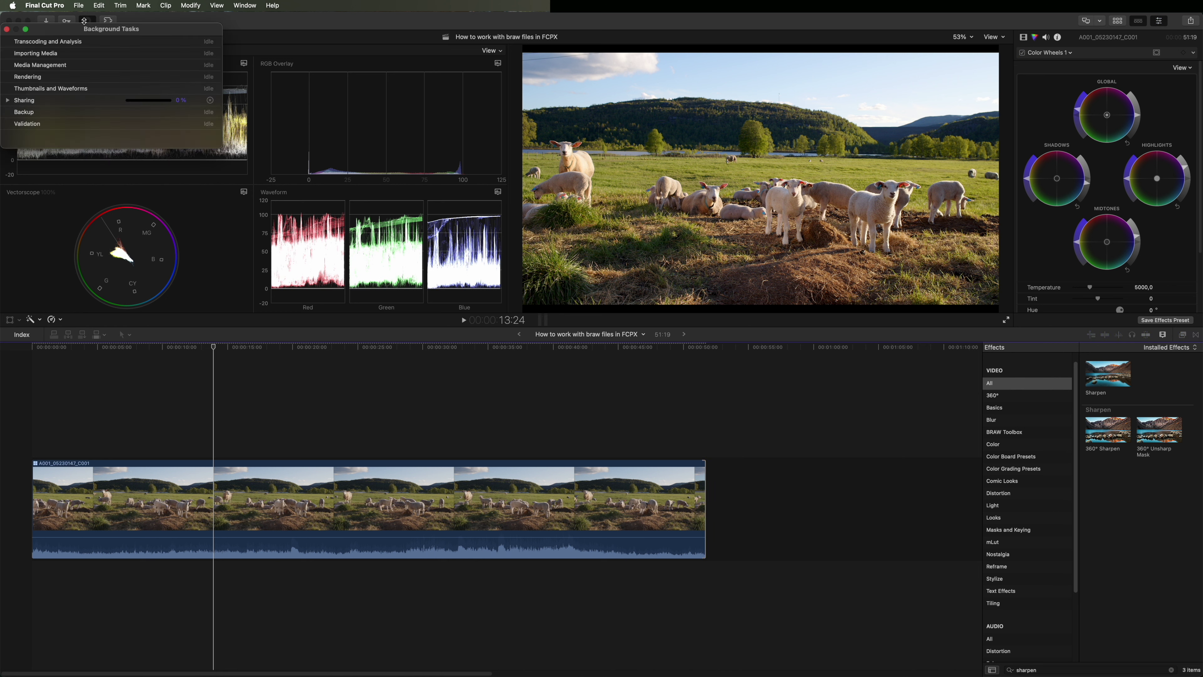
pyautogui.click(8, 100)
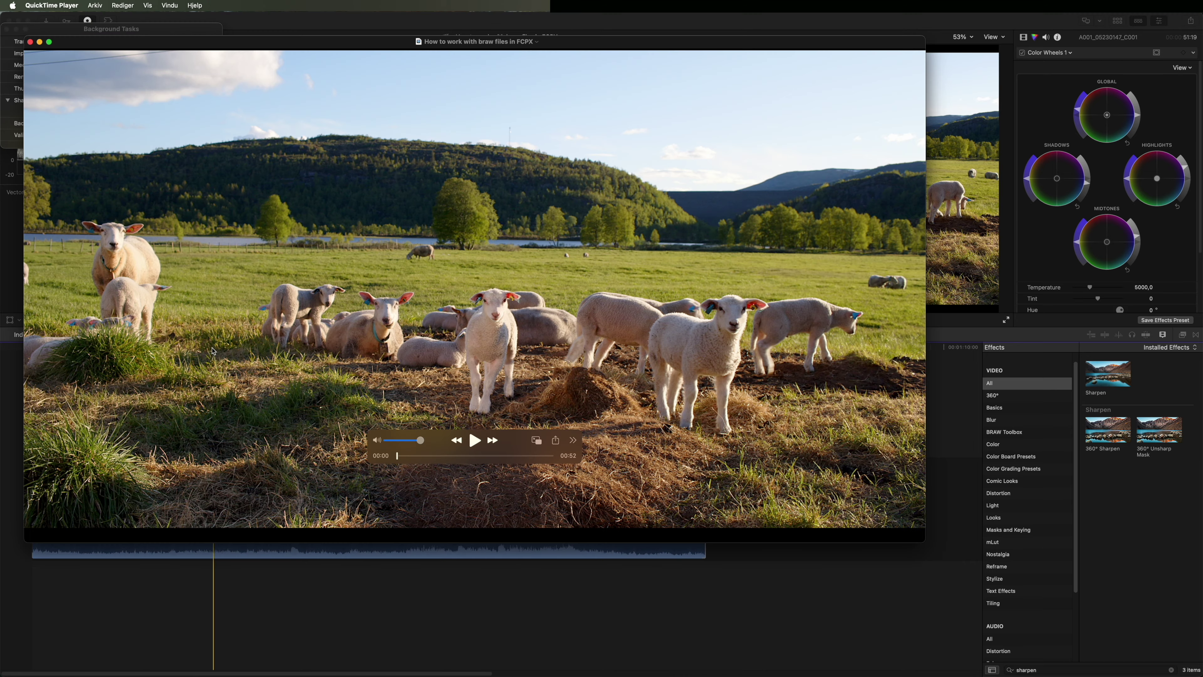
# Step: Review the exported movie full screen in QuickTime Player, scrub it to about 00:19, and close it
pyautogui.press('ctrl+super+f')
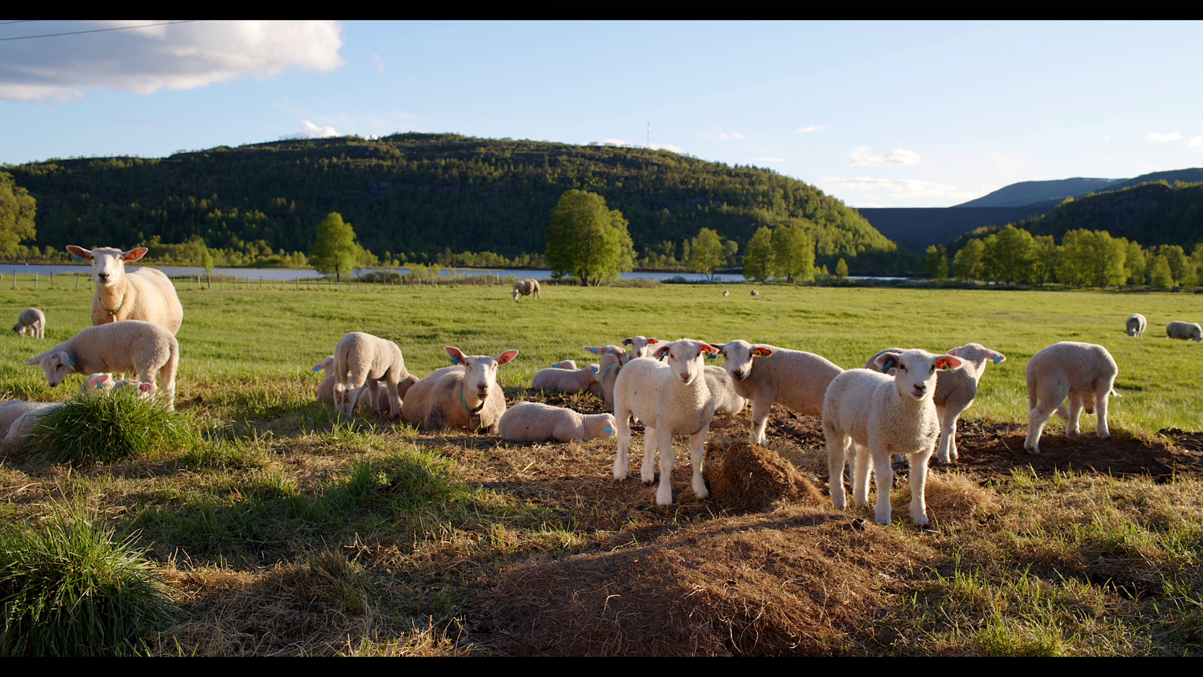
pyautogui.press('Escape')
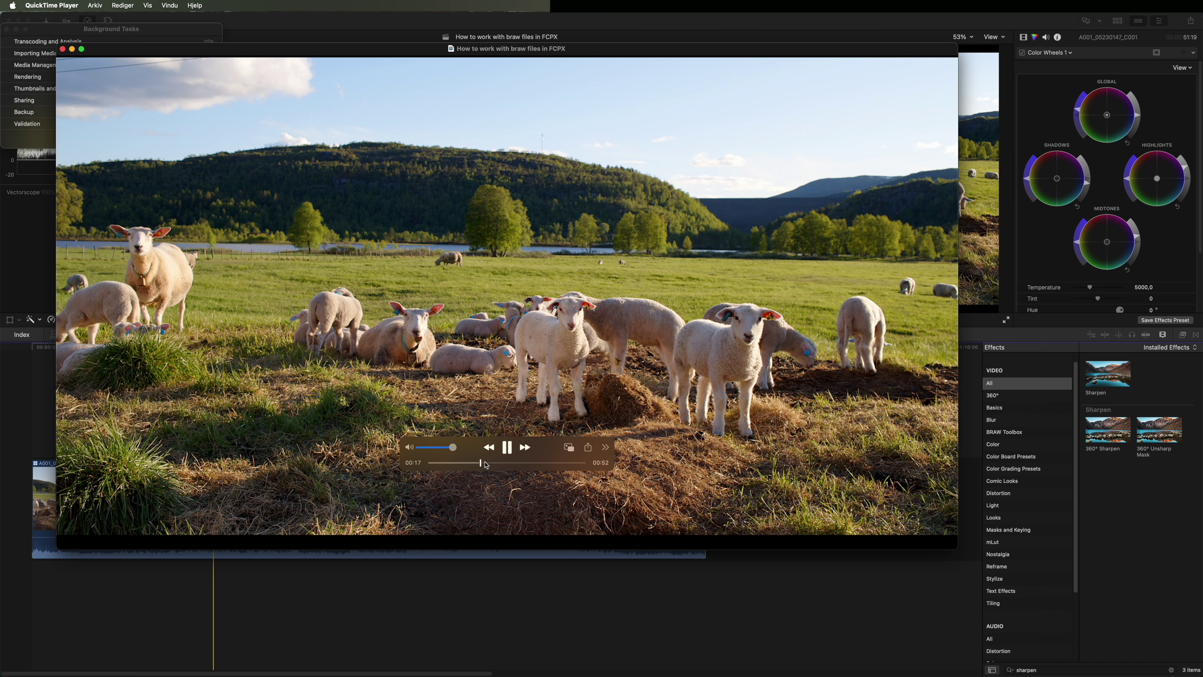
pyautogui.moveTo(481, 462)
pyautogui.mouseDown()
pyautogui.moveTo(532, 461)
pyautogui.moveTo(477, 457)
pyautogui.moveTo(488, 458)
pyautogui.mouseUp()
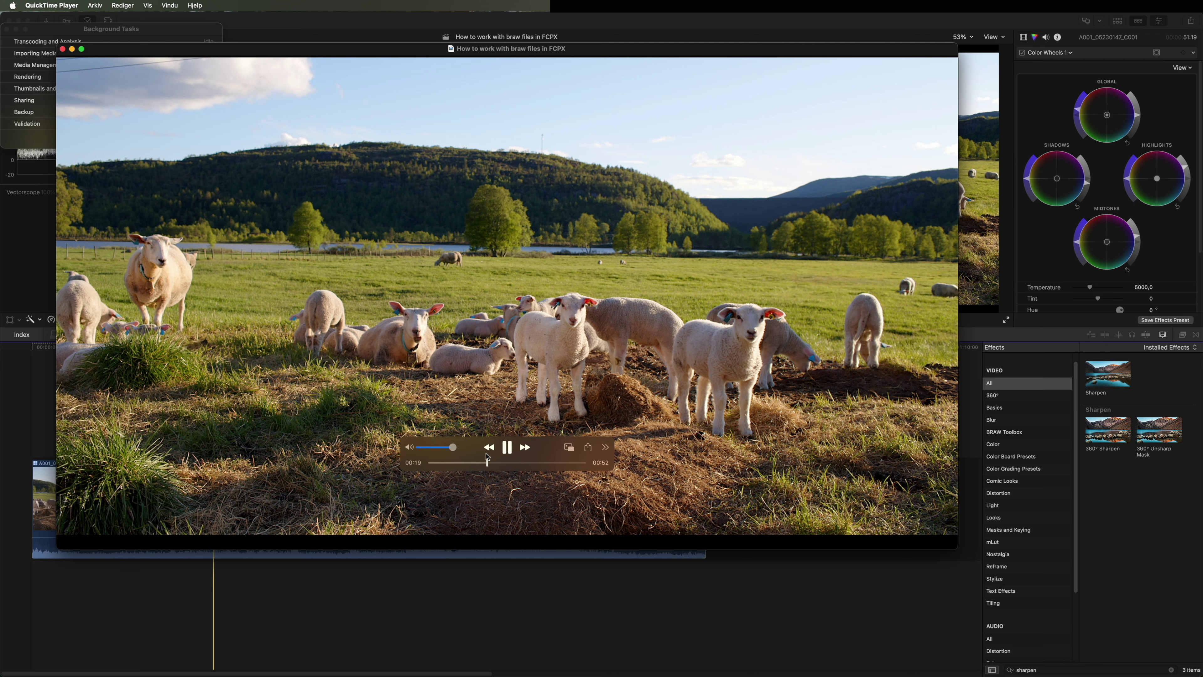
pyautogui.press('super+w')
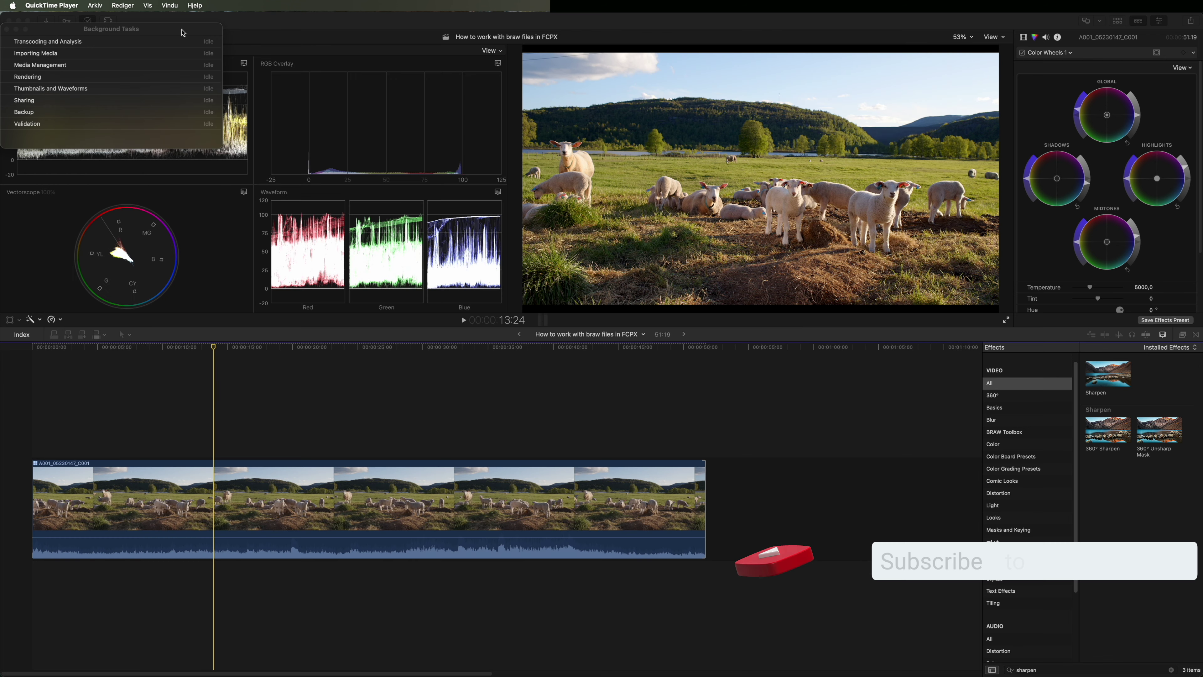